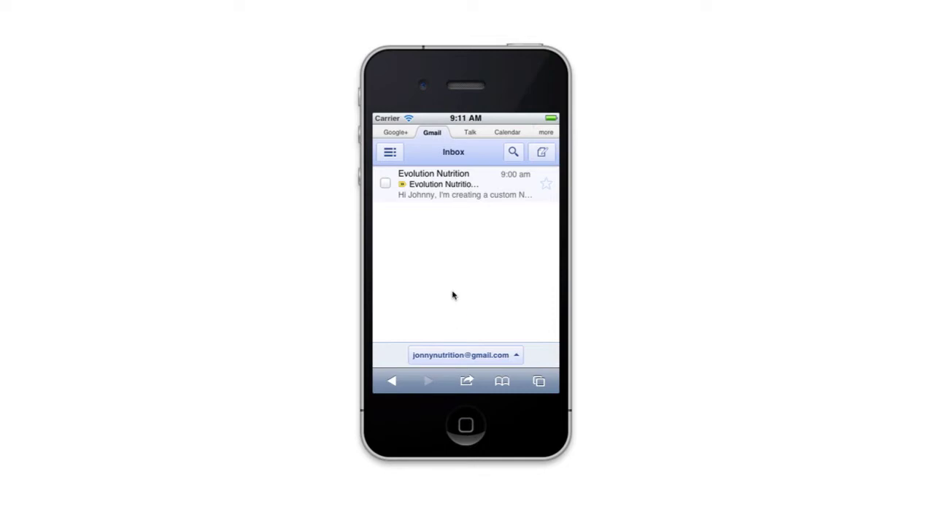
# Open the Evolution Nutrition email and scroll to its energy expenditure and food intake links.
pyautogui.click(445, 189)
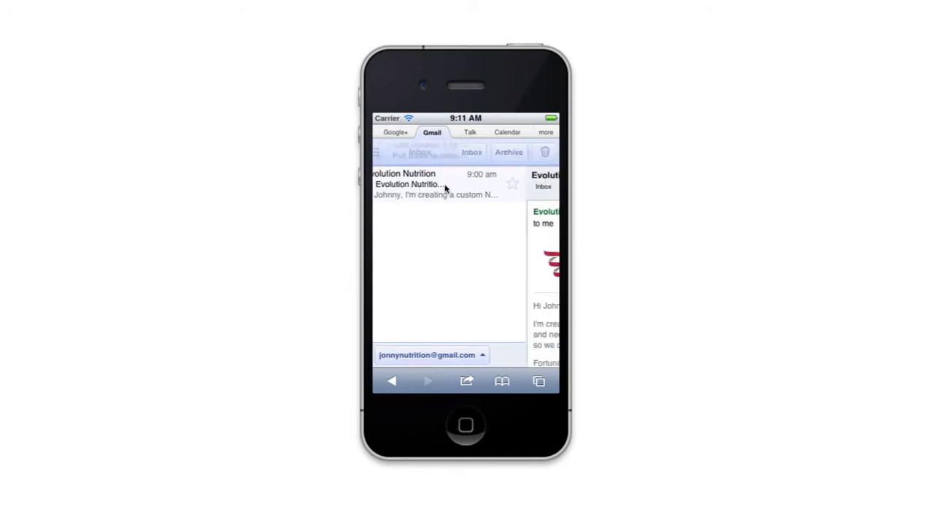
pyautogui.moveTo(484, 302); pyautogui.dragTo(475, 195)
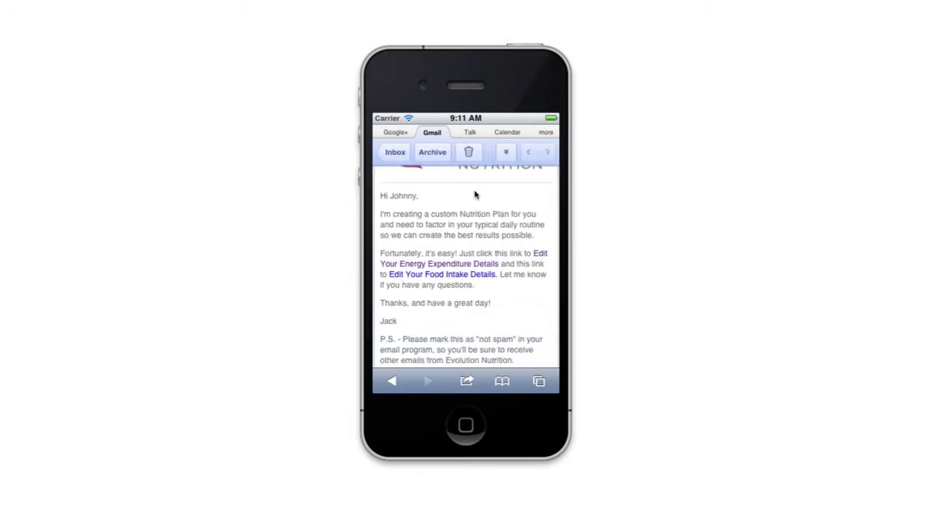
pyautogui.moveTo(511, 324); pyautogui.dragTo(506, 280)
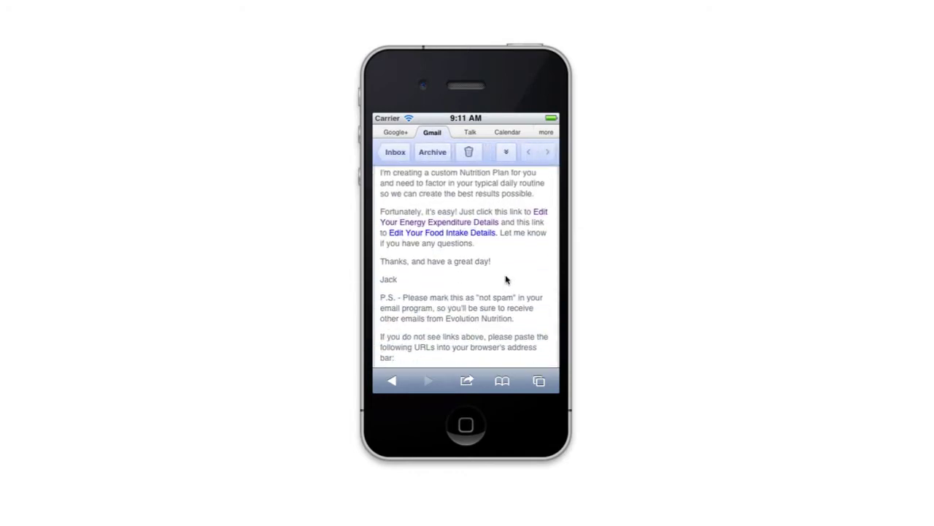
# Open the food intake details form and date Day 1 as March 1, 2012.
pyautogui.click(474, 234)
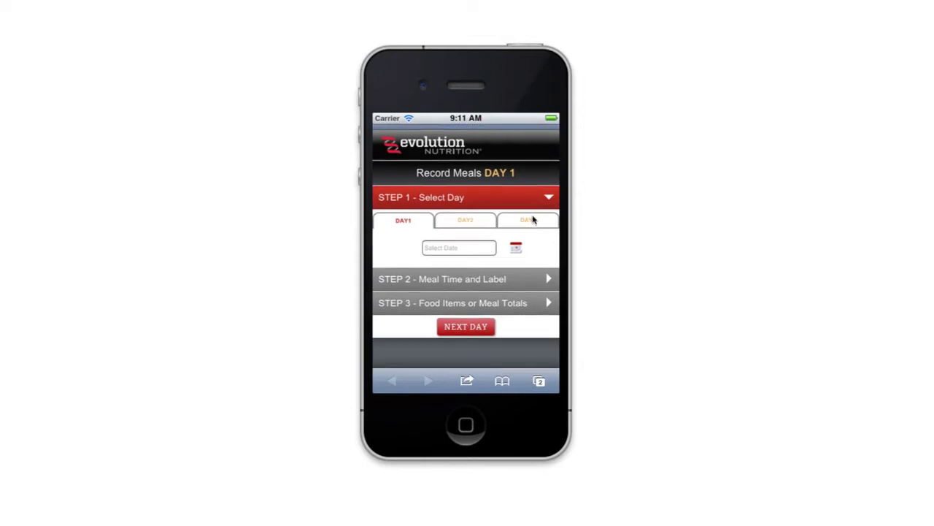
pyautogui.click(475, 282)
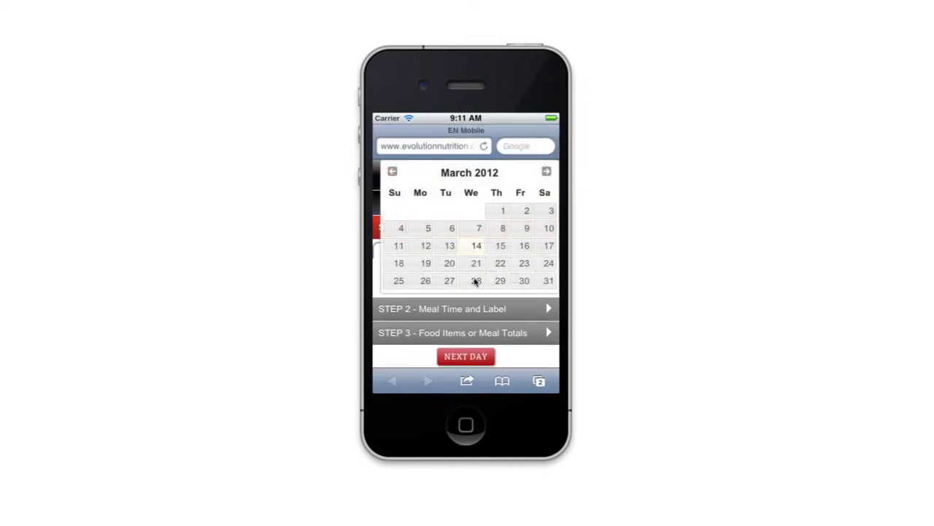
pyautogui.click(502, 211)
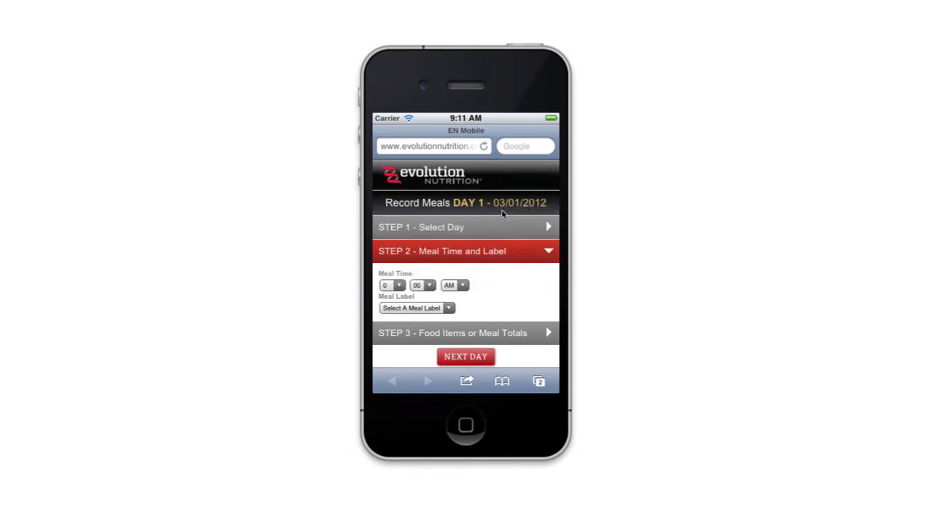
# Set the Day 1 meal to Breakfast at 6:30 AM.
pyautogui.click(400, 286)
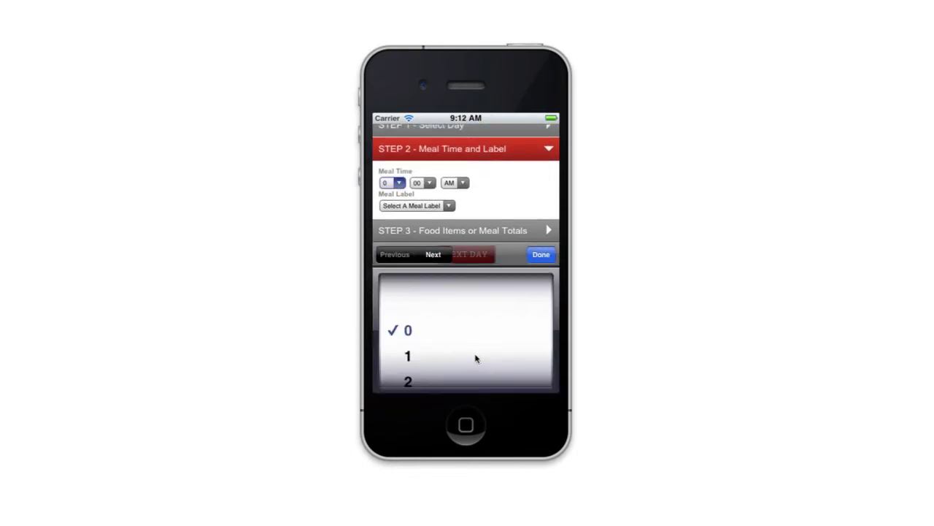
pyautogui.moveTo(476, 359); pyautogui.dragTo(476, 277)
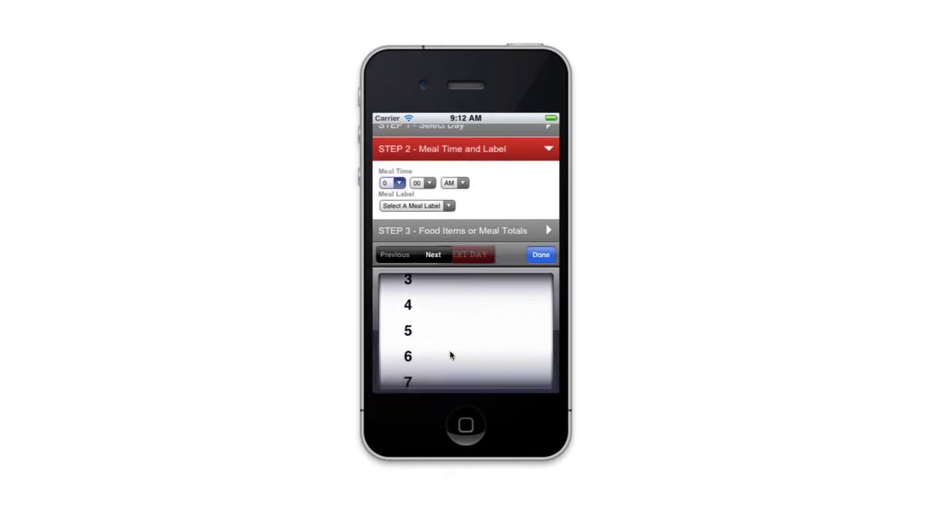
pyautogui.click(453, 356)
pyautogui.click(434, 254)
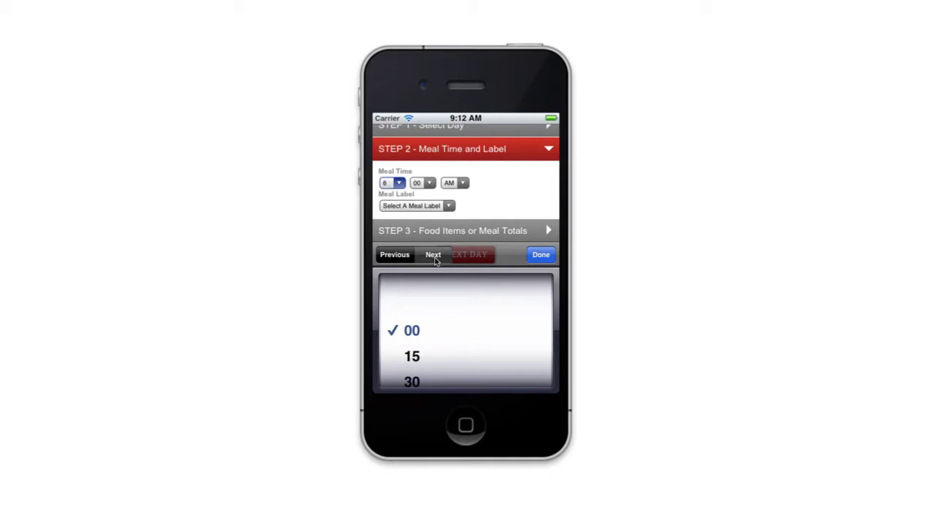
pyautogui.click(438, 377)
pyautogui.click(434, 255)
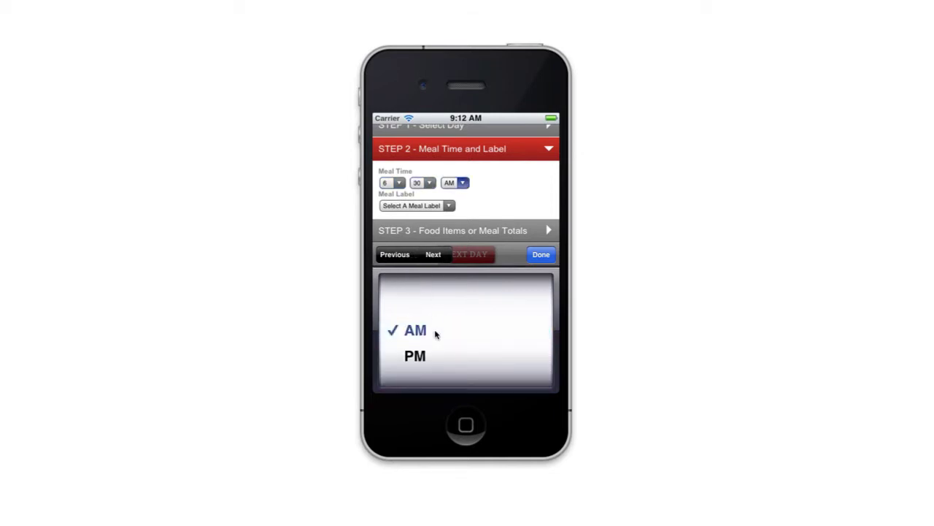
pyautogui.click(435, 254)
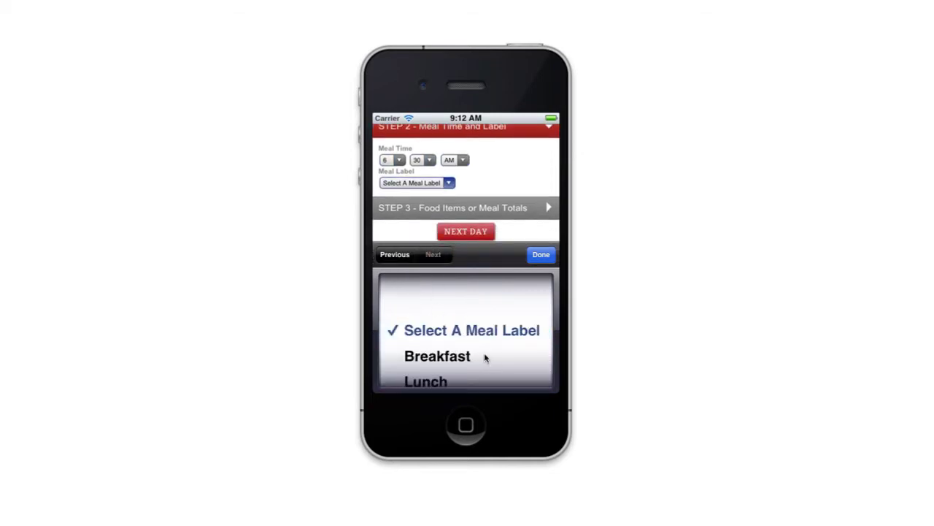
pyautogui.click(484, 356)
pyautogui.click(537, 256)
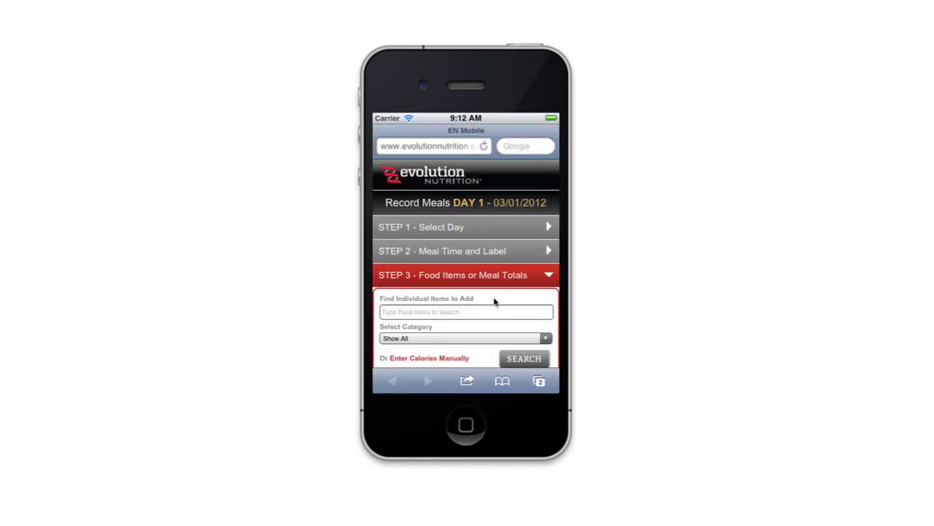
# Search for 'oatmeal' in the Cereals, Ready to Eat category, yielding 87 items.
pyautogui.moveTo(495, 299); pyautogui.dragTo(498, 238)
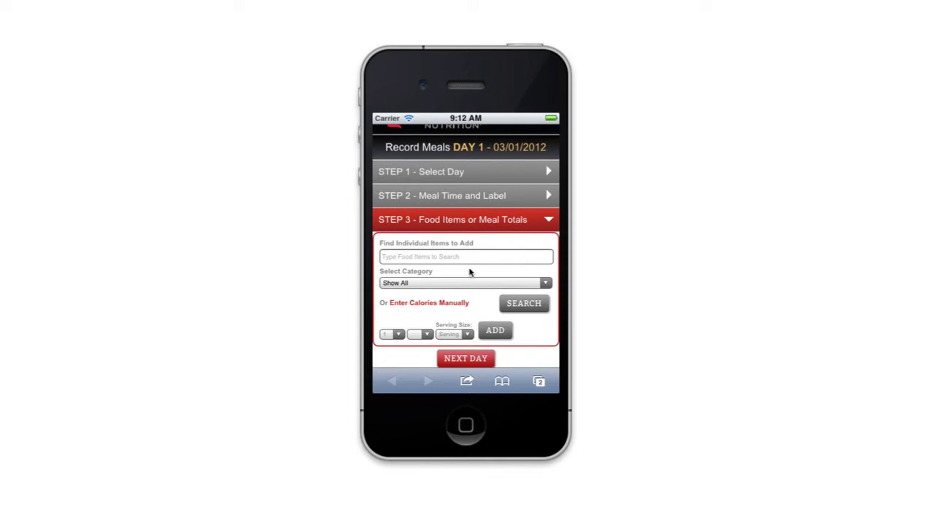
pyautogui.click(470, 257)
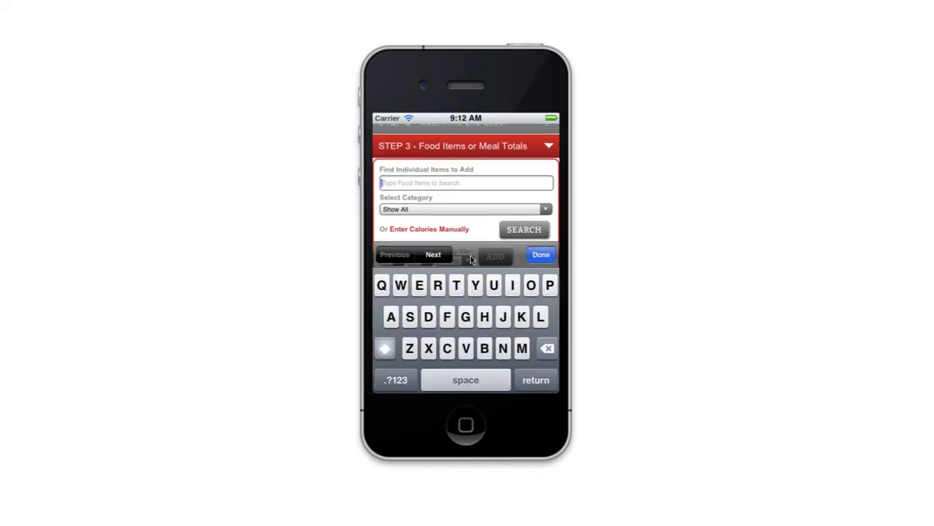
pyautogui.write('oatmeal')
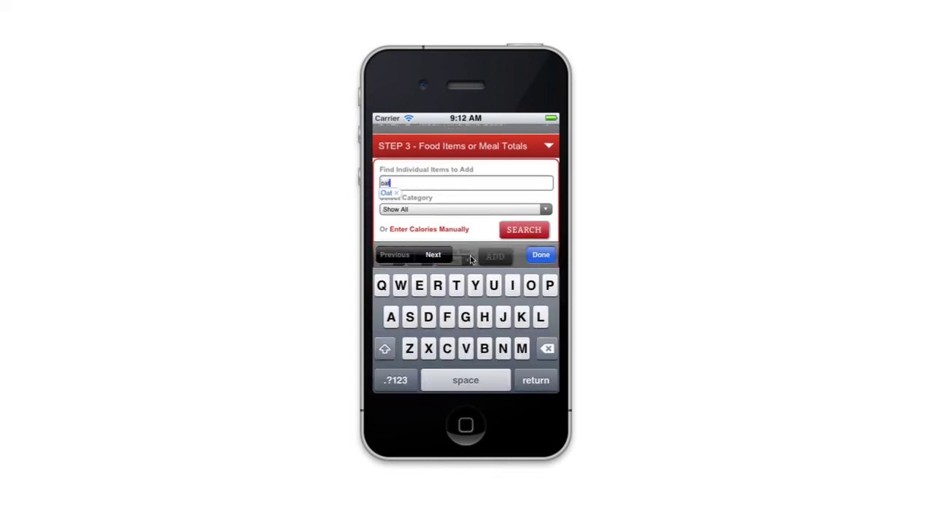
pyautogui.click(454, 217)
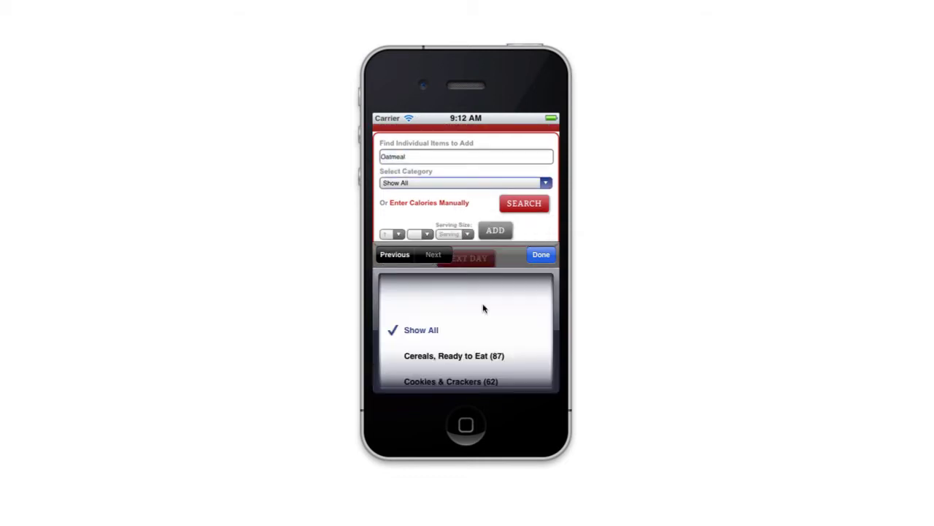
pyautogui.moveTo(526, 357); pyautogui.dragTo(517, 313)
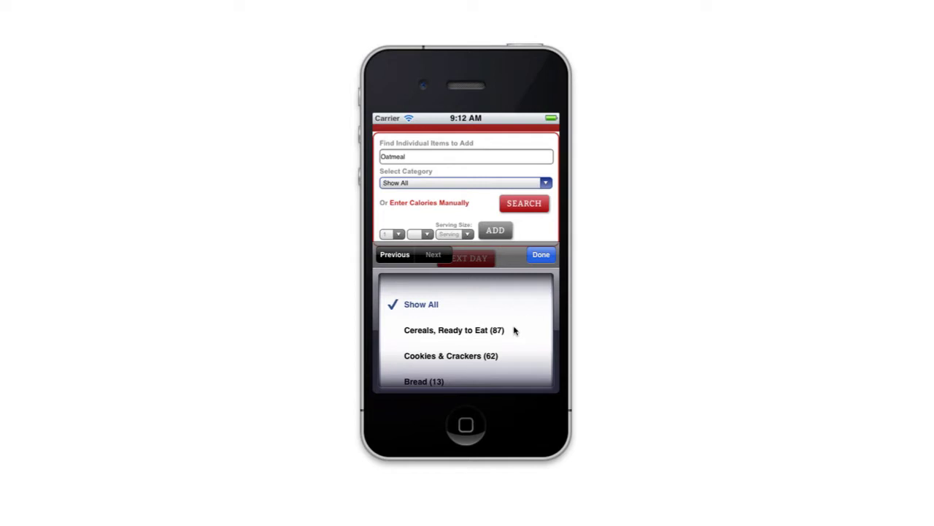
pyautogui.click(515, 332)
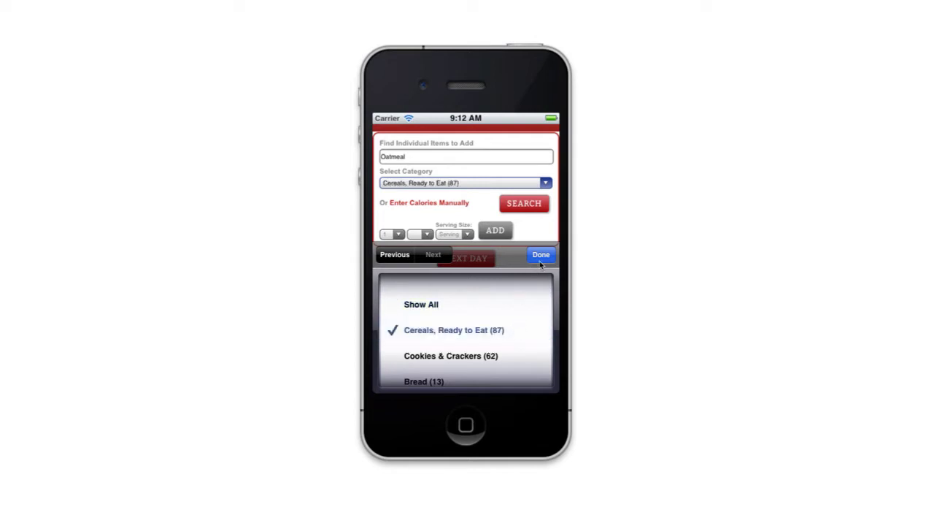
pyautogui.click(540, 257)
pyautogui.click(522, 306)
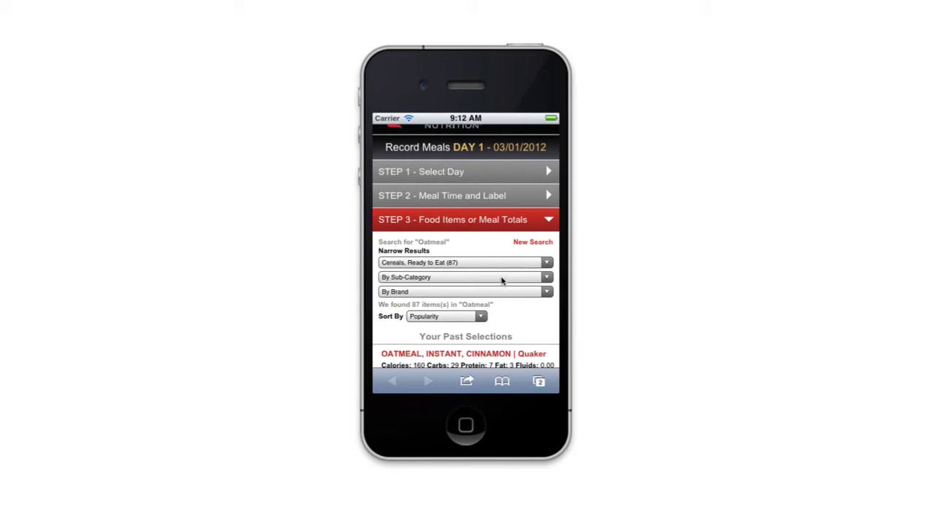
# Filter results to Cereals, Ready-to-Eat (13) and General Mills, then choose Oatmeal Crisp with apples.
pyautogui.click(502, 279)
pyautogui.click(514, 365)
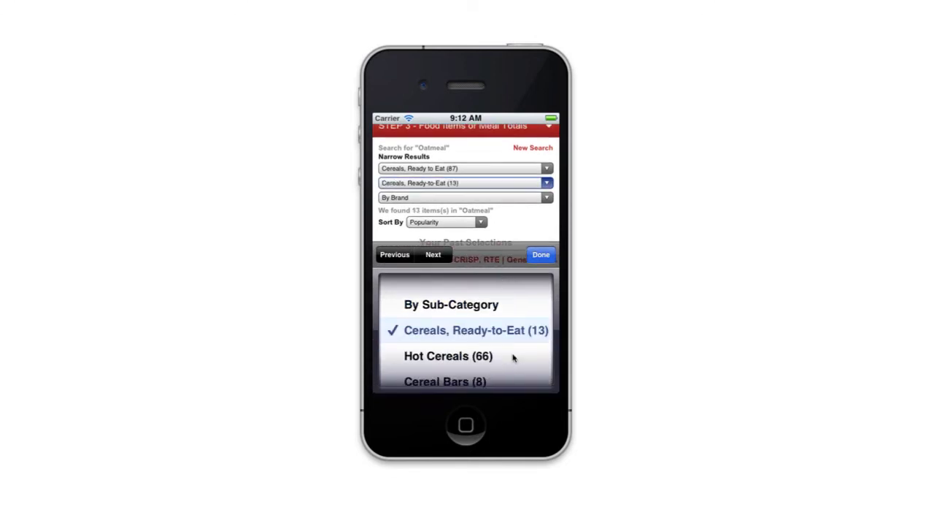
pyautogui.click(434, 255)
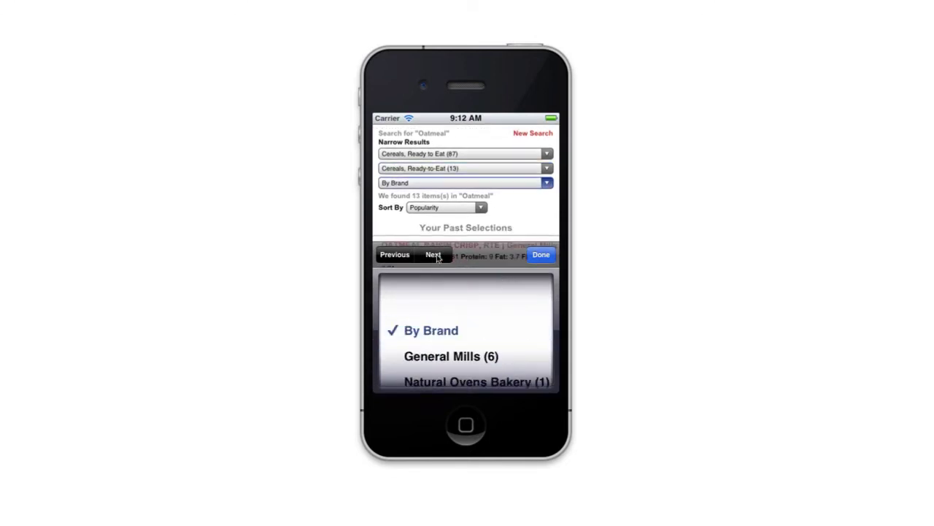
pyautogui.moveTo(508, 359); pyautogui.dragTo(510, 301)
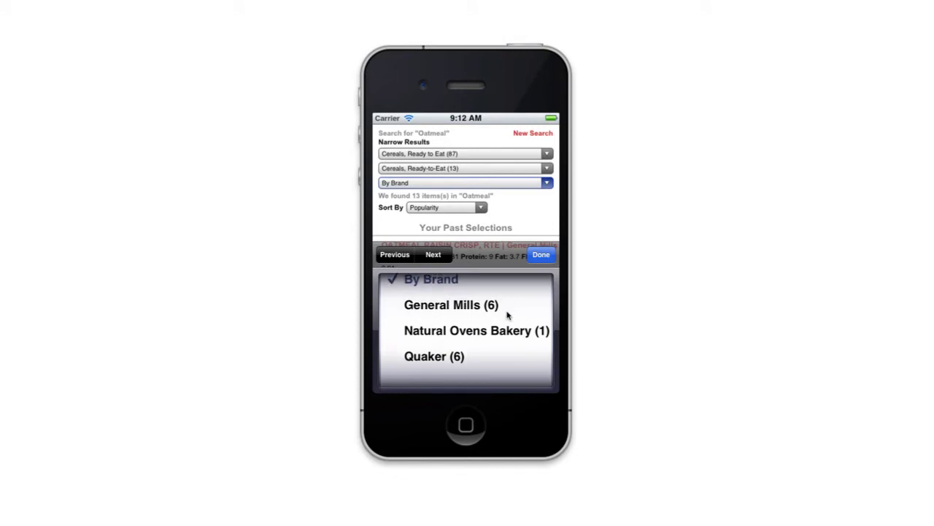
pyautogui.click(507, 313)
pyautogui.click(541, 255)
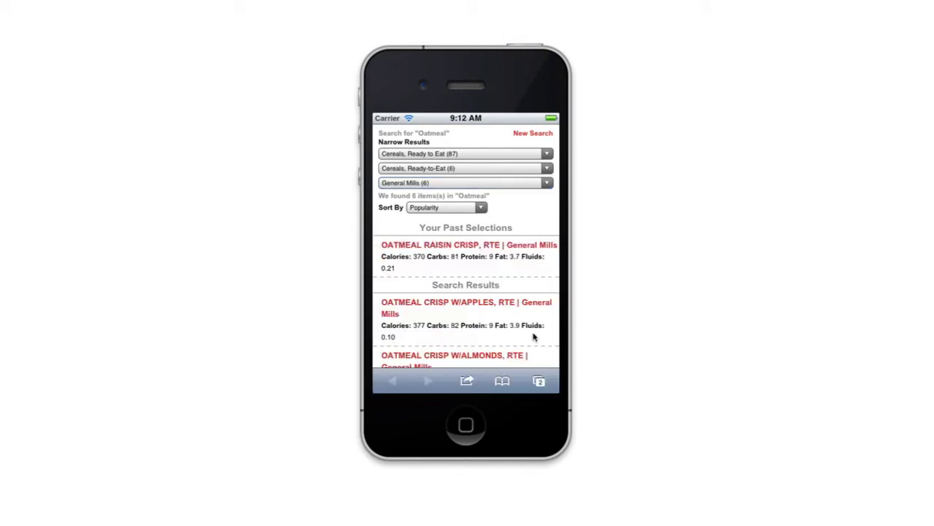
pyautogui.moveTo(547, 347); pyautogui.dragTo(537, 294)
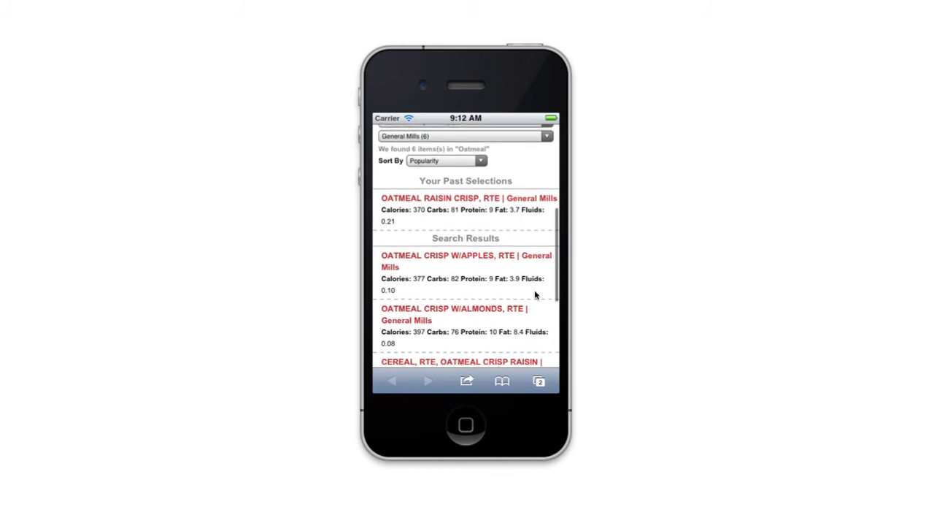
pyautogui.click(440, 256)
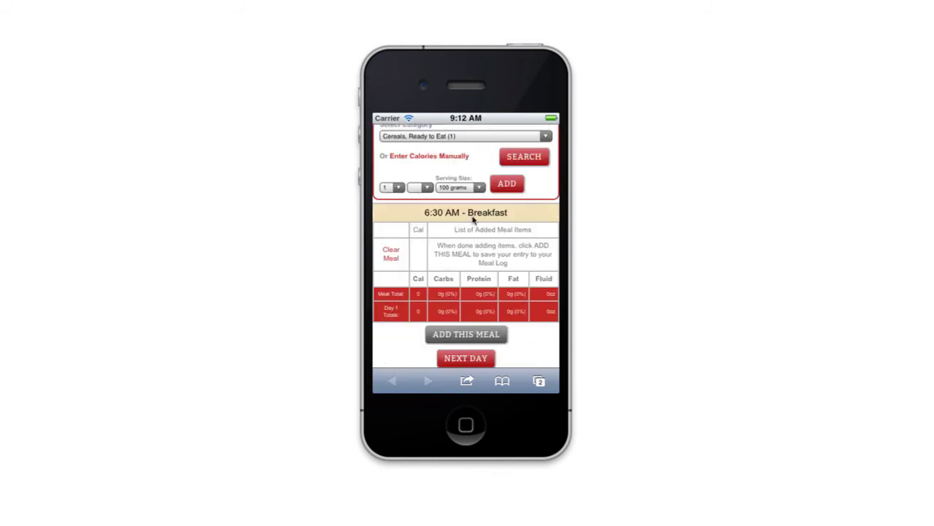
# Add 2 cups of OATMEAL CRISP W/APPLES, RTE to breakfast (1783 calories).
pyautogui.click(399, 188)
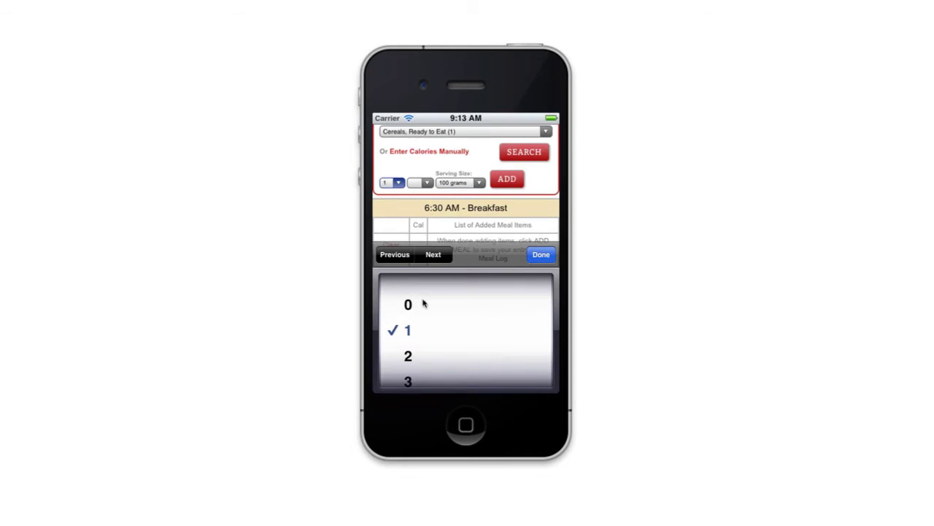
pyautogui.click(420, 358)
pyautogui.click(436, 257)
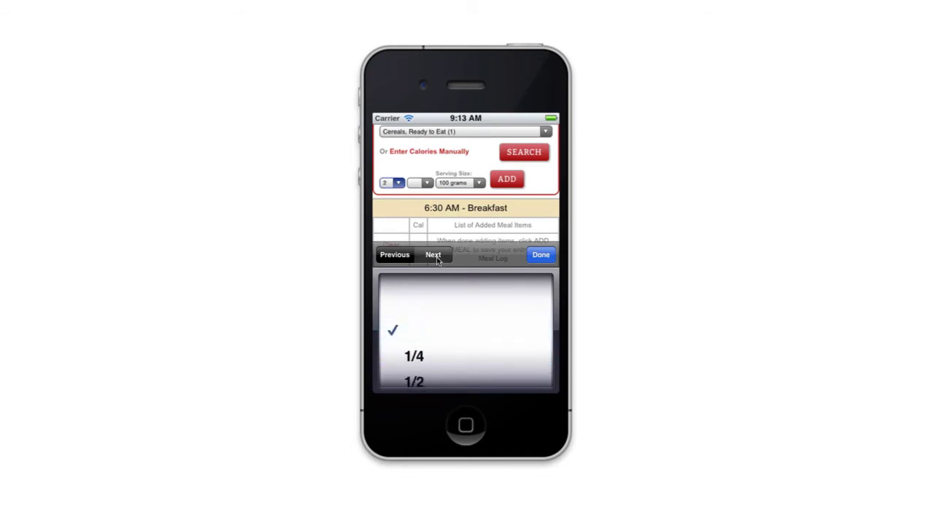
pyautogui.click(437, 256)
pyautogui.click(445, 357)
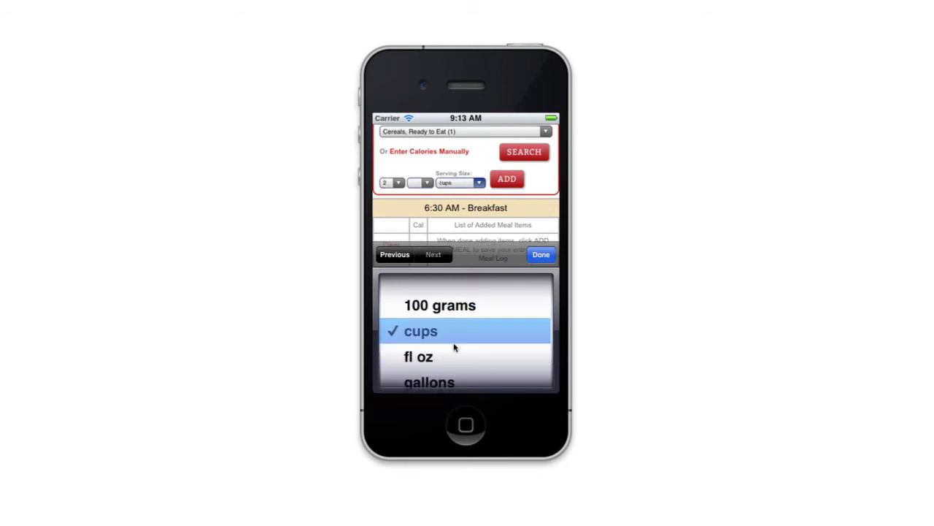
pyautogui.click(541, 255)
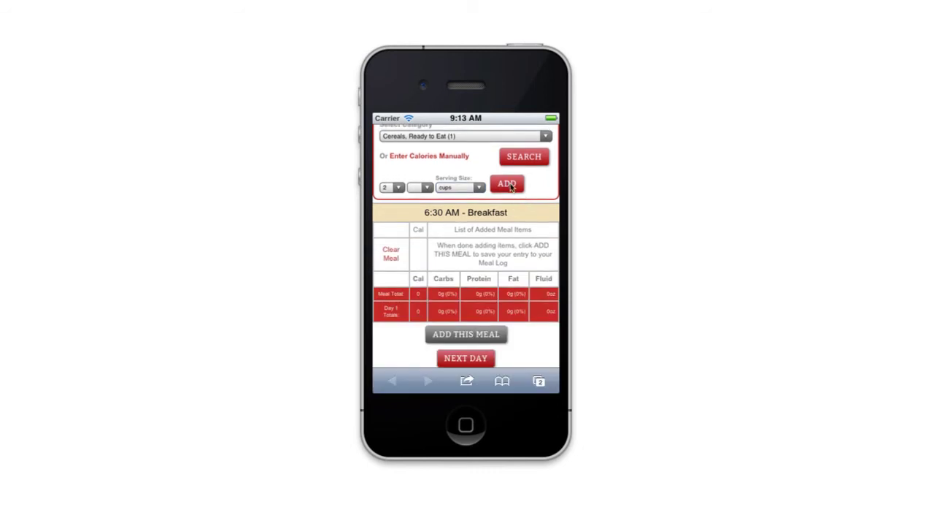
pyautogui.click(508, 184)
# Search 'Egg' in Dairy Products and add 1 large EGG WHITE, CHICKEN, RAW (17 cal) to breakfast.
pyautogui.moveTo(544, 232); pyautogui.dragTo(538, 270)
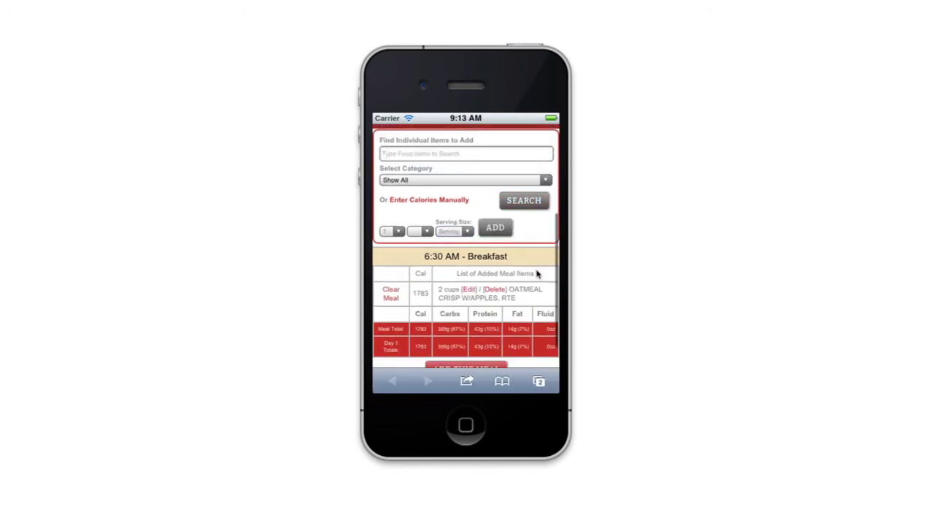
pyautogui.click(415, 208)
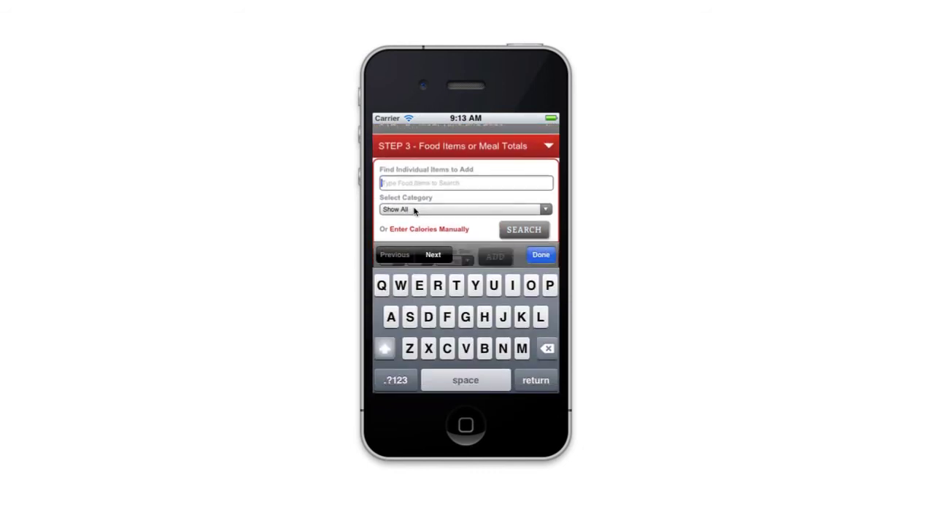
pyautogui.write('Egg')
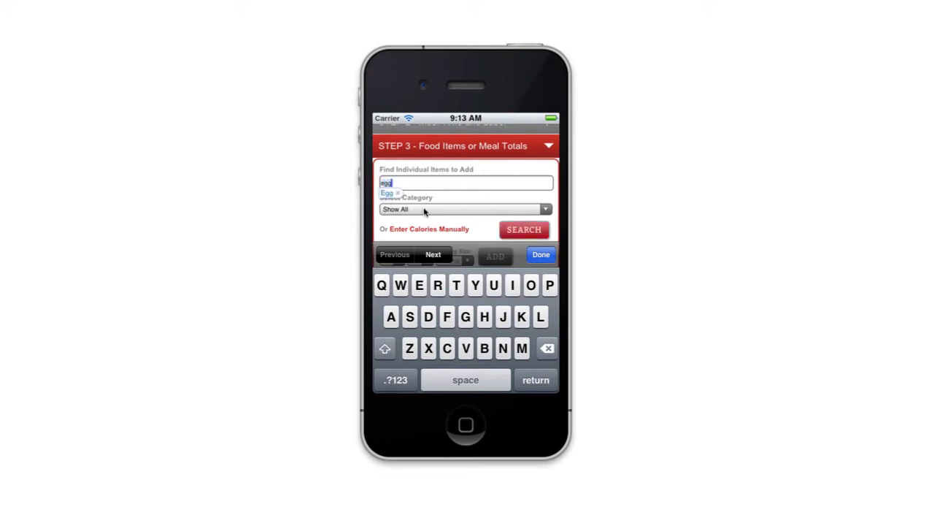
pyautogui.click(438, 207)
pyautogui.click(489, 381)
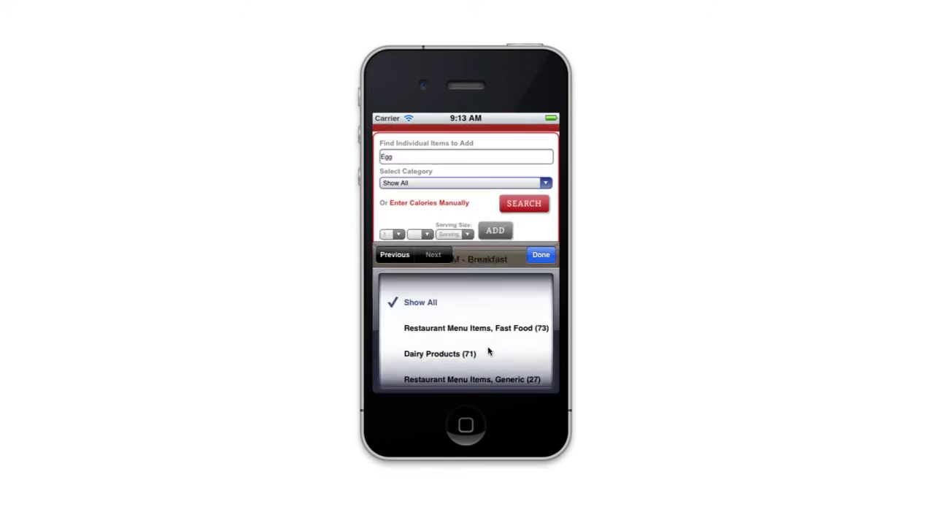
pyautogui.click(540, 255)
pyautogui.click(529, 207)
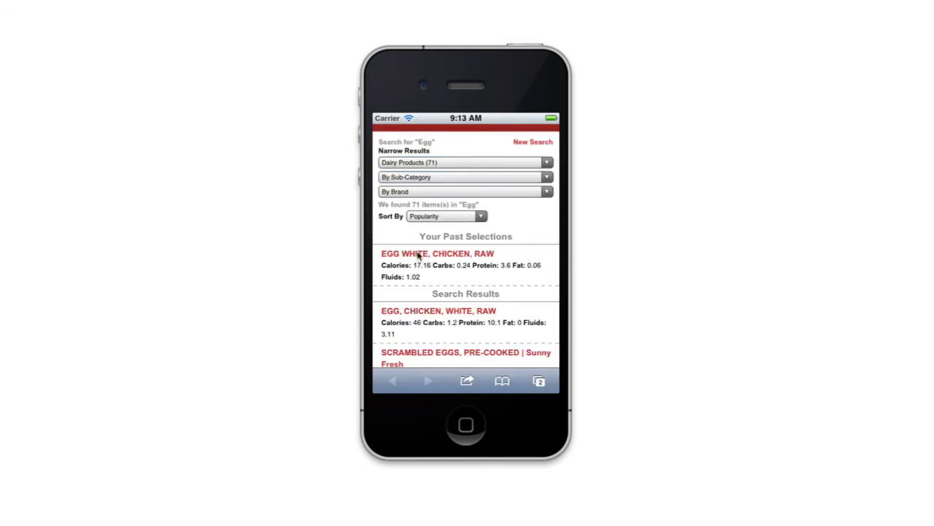
pyautogui.click(418, 254)
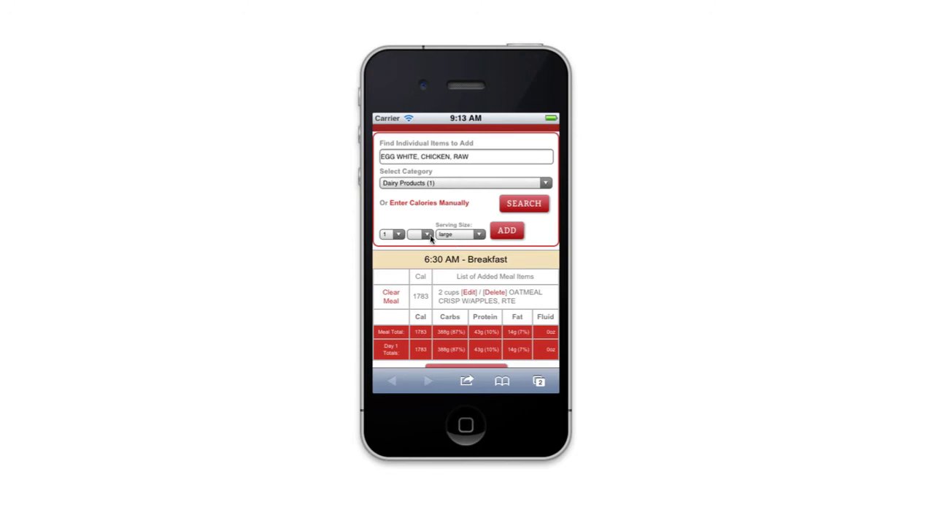
pyautogui.click(508, 231)
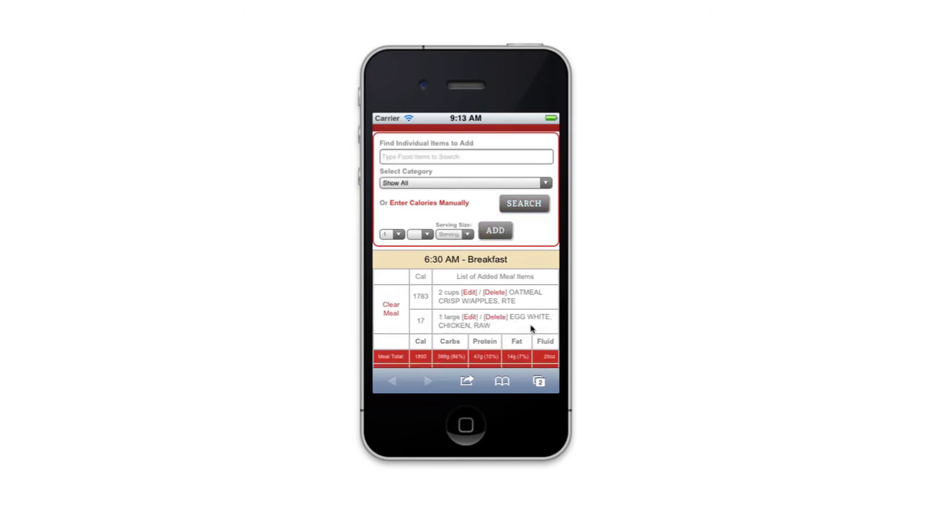
pyautogui.moveTo(531, 323); pyautogui.dragTo(521, 250)
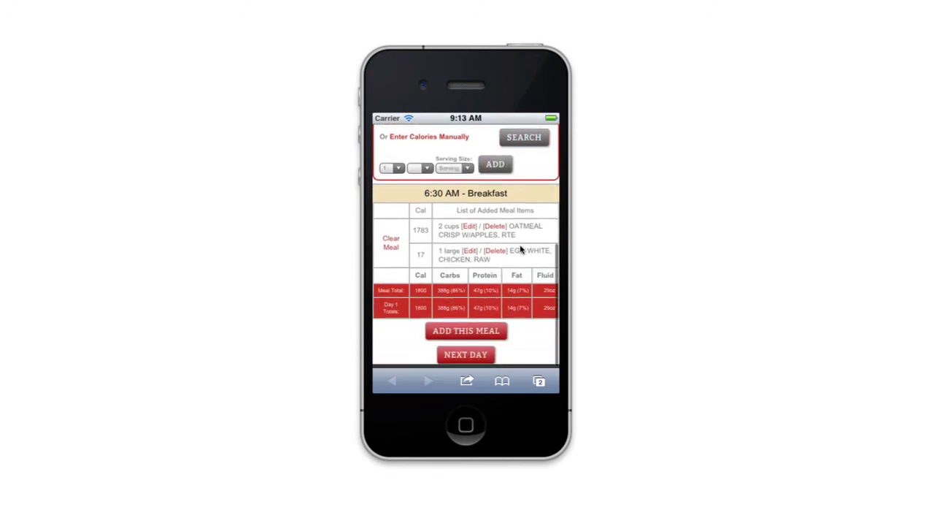
# Save the 6:30 am Breakfast to Day 1 Meals, totalling 1800 calories.
pyautogui.click(483, 336)
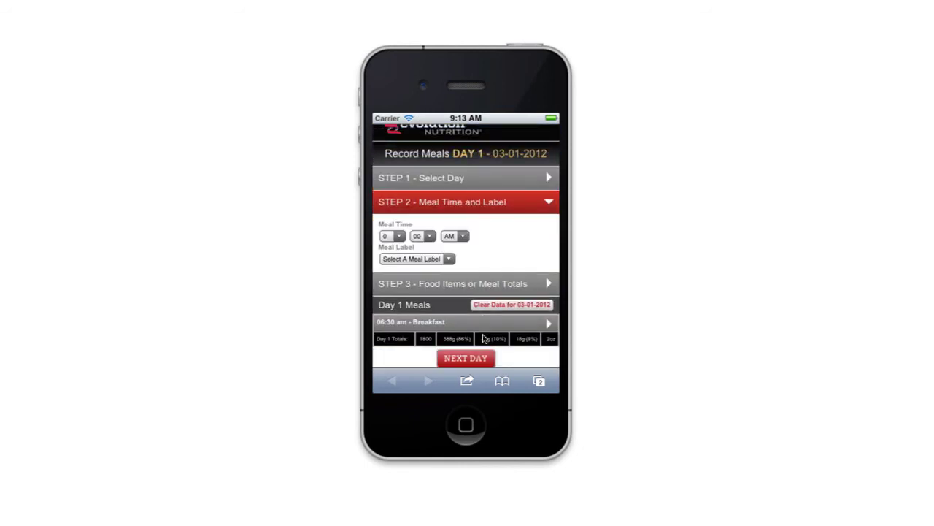
pyautogui.moveTo(532, 357); pyautogui.dragTo(503, 292)
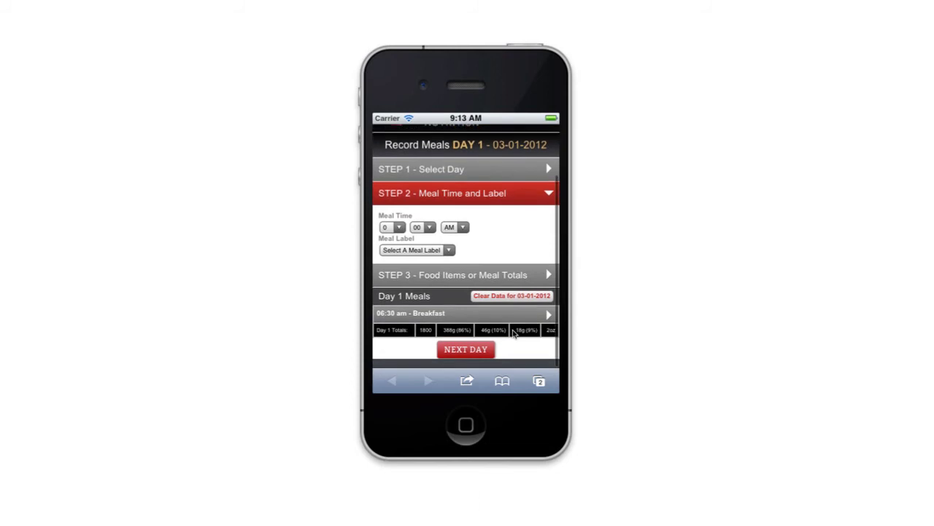
# Move to Day 2 and date it March 2, 2012.
pyautogui.click(471, 360)
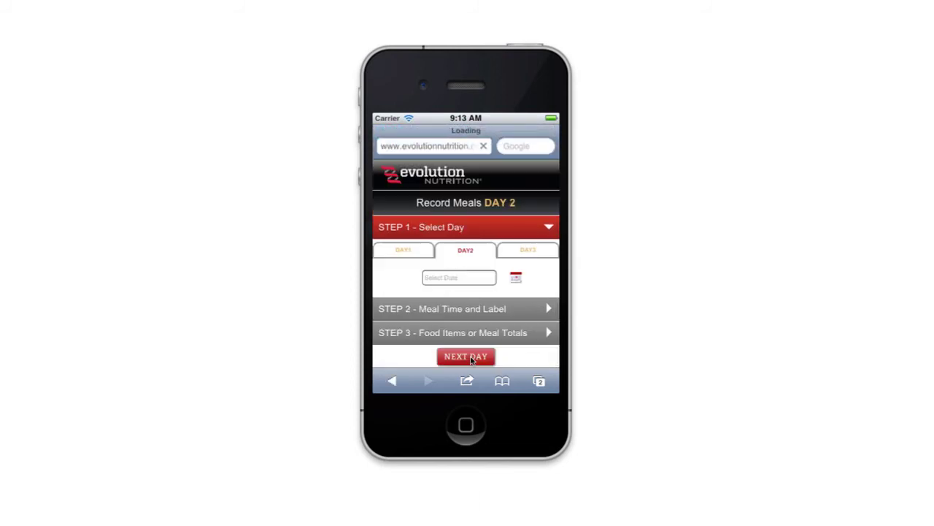
pyautogui.click(458, 279)
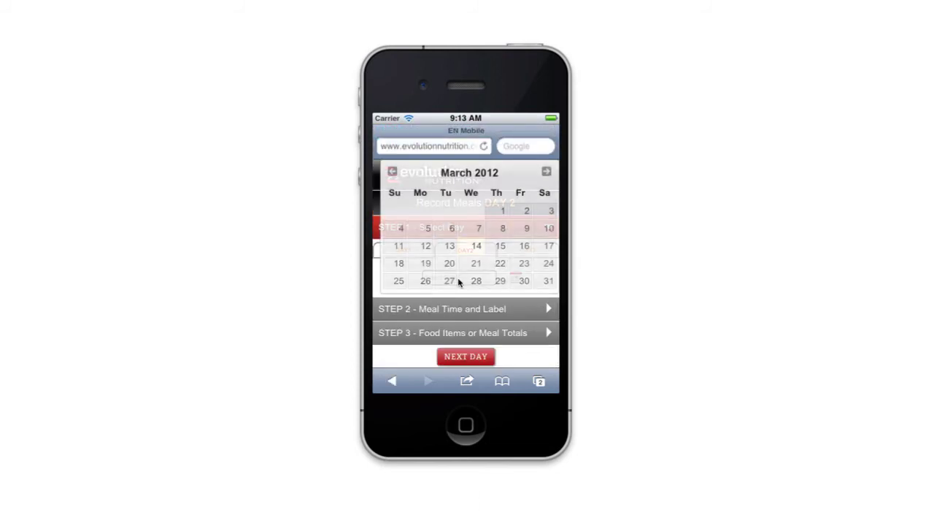
pyautogui.click(526, 210)
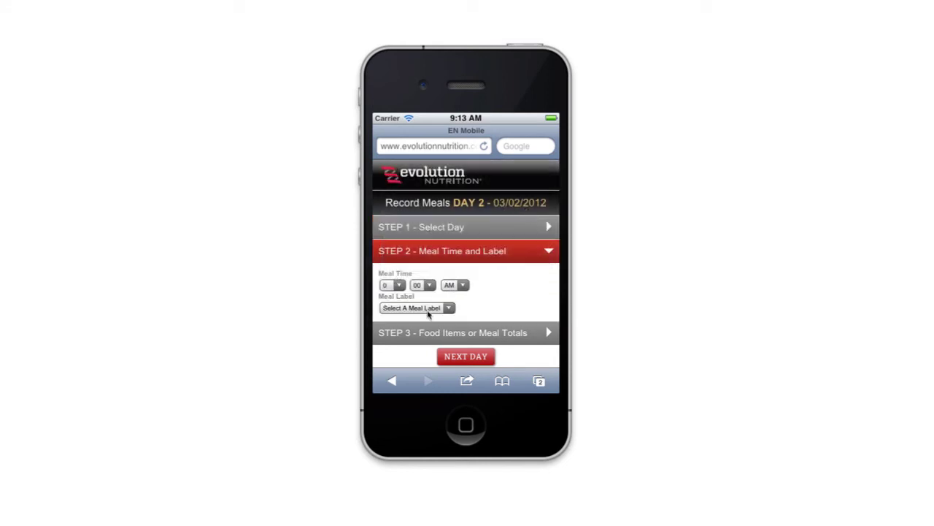
# Set the Day 2 meal to Breakfast at 6:00 AM.
pyautogui.click(396, 286)
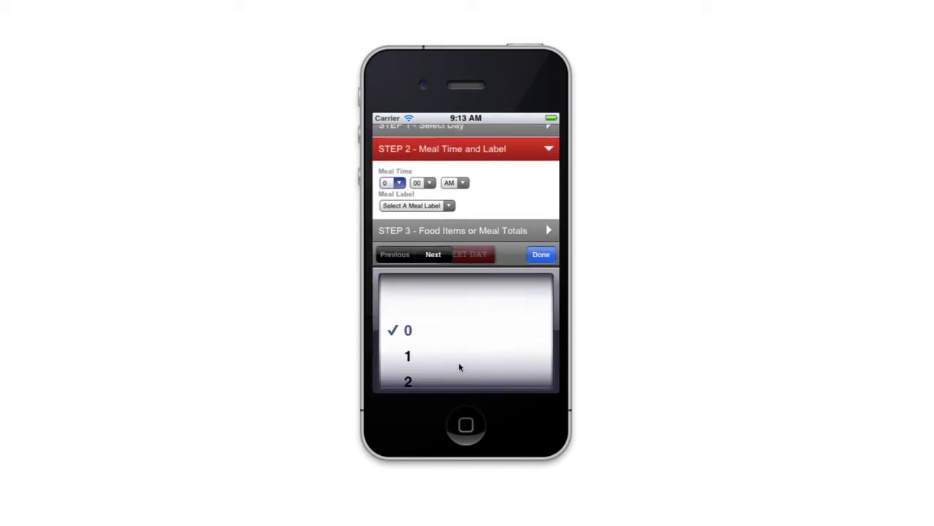
pyautogui.moveTo(459, 369); pyautogui.dragTo(465, 321)
pyautogui.moveTo(463, 385); pyautogui.dragTo(467, 349)
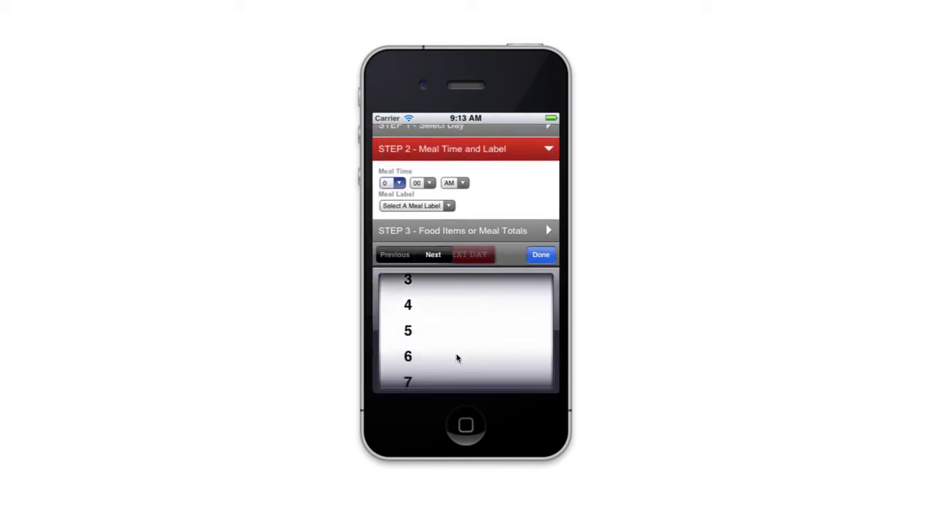
pyautogui.click(456, 357)
pyautogui.click(437, 255)
pyautogui.click(437, 255)
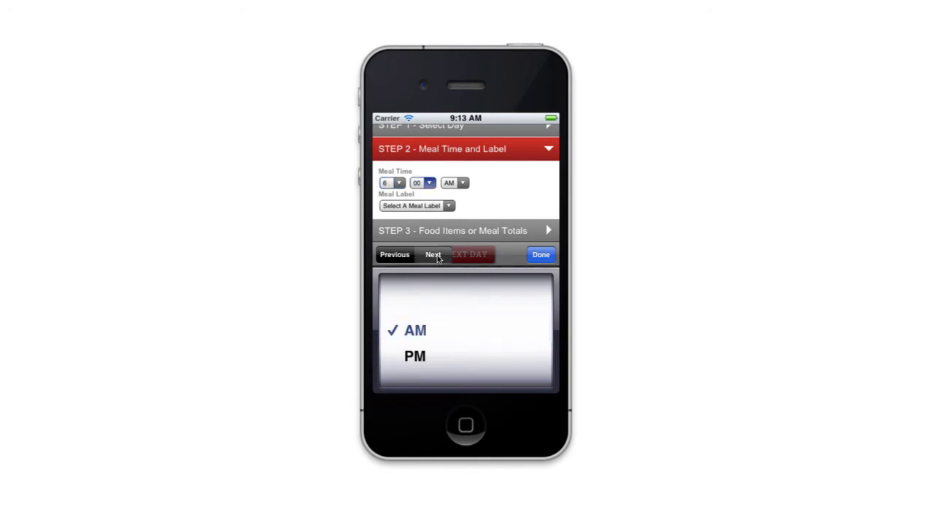
pyautogui.click(437, 255)
pyautogui.click(485, 356)
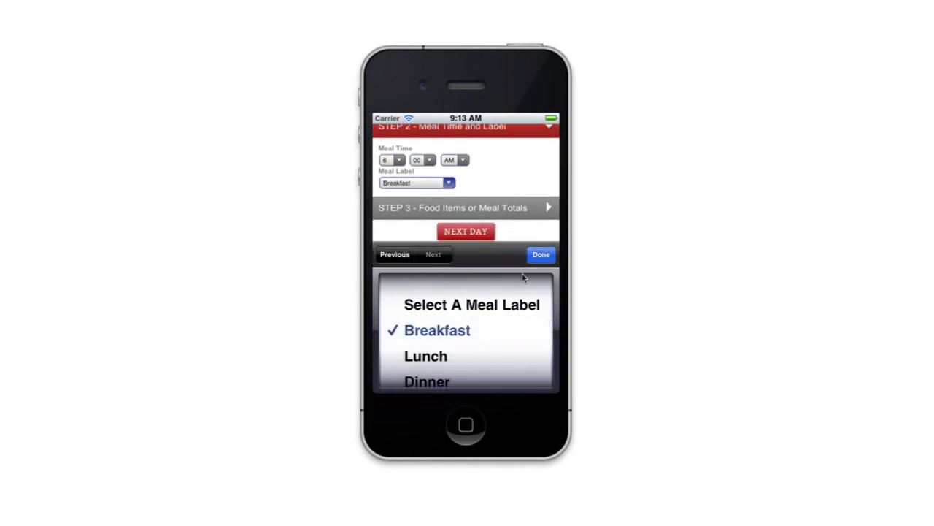
pyautogui.click(541, 254)
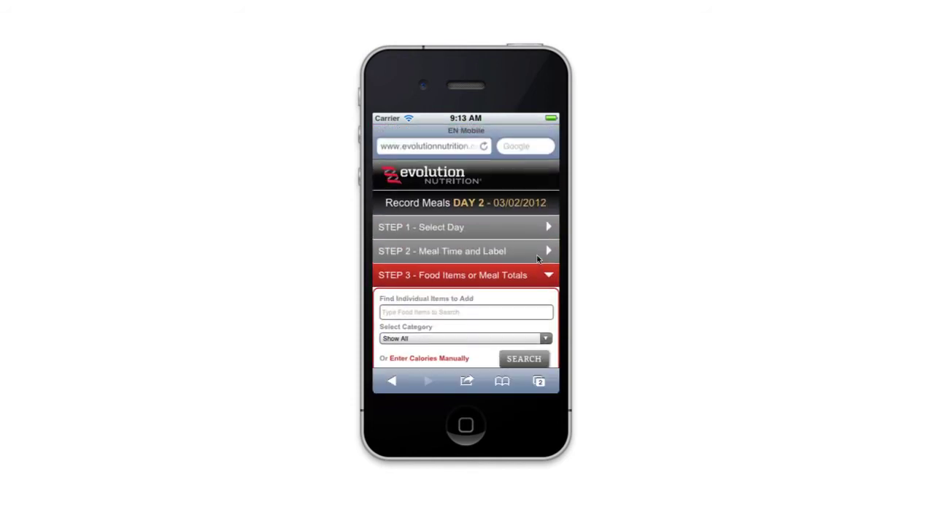
# Search for 'oatmeal' in the Cereals, Ready to Eat category.
pyautogui.click(482, 313)
pyautogui.write('oatmeal')
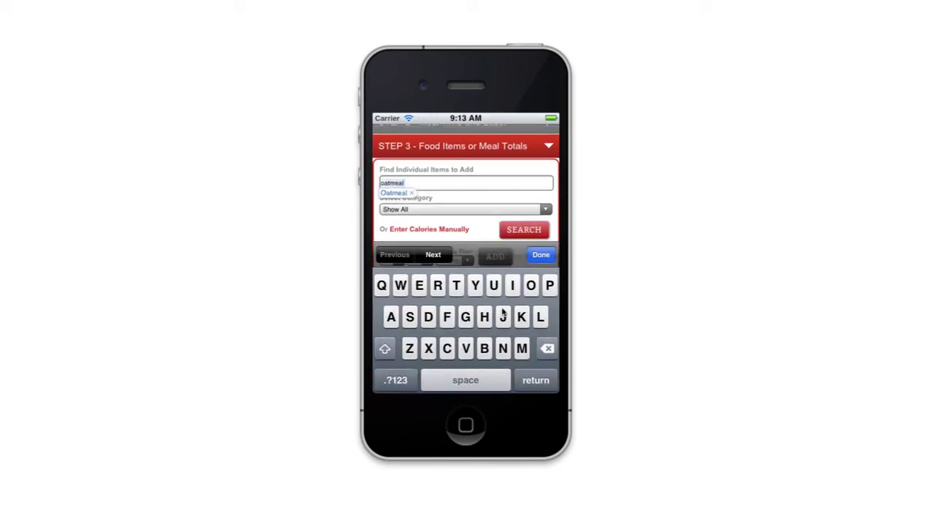
pyautogui.press('Tab')
pyautogui.click(520, 362)
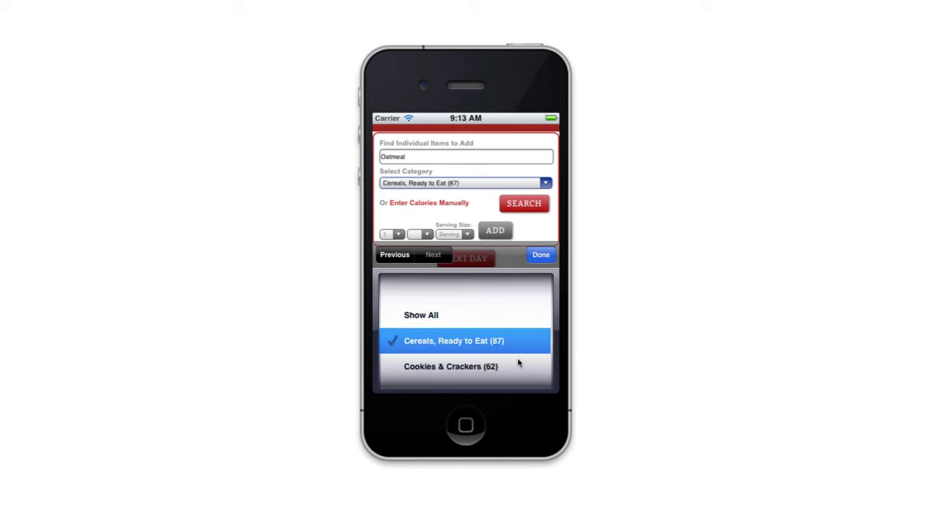
pyautogui.click(530, 204)
# Add 100 grams of OATMEAL RAISIN CRISP, RTE from past selections (370 calories).
pyautogui.moveTo(538, 313); pyautogui.dragTo(529, 238)
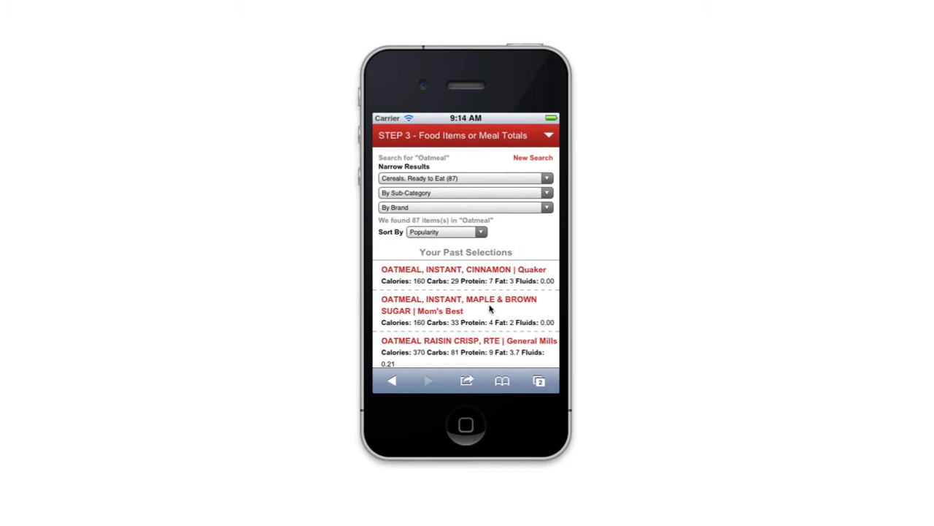
pyautogui.moveTo(491, 309); pyautogui.dragTo(491, 289)
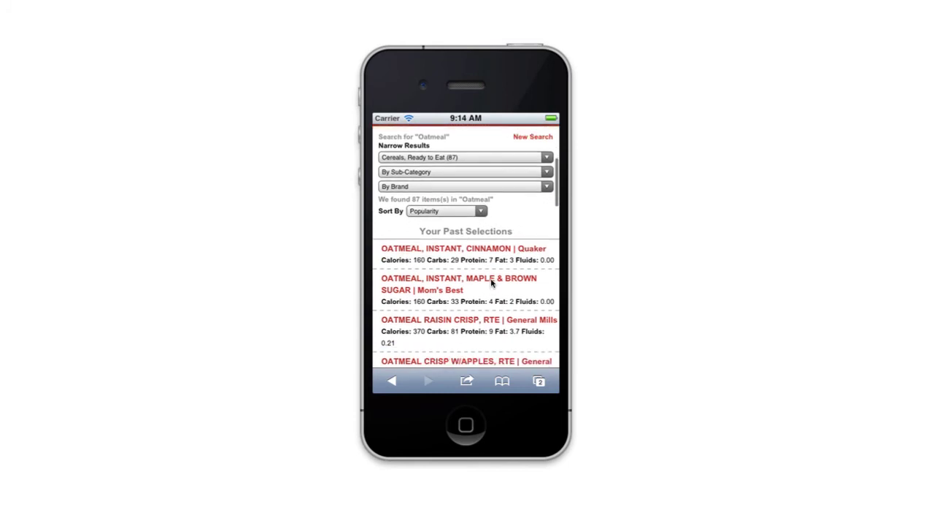
pyautogui.click(467, 321)
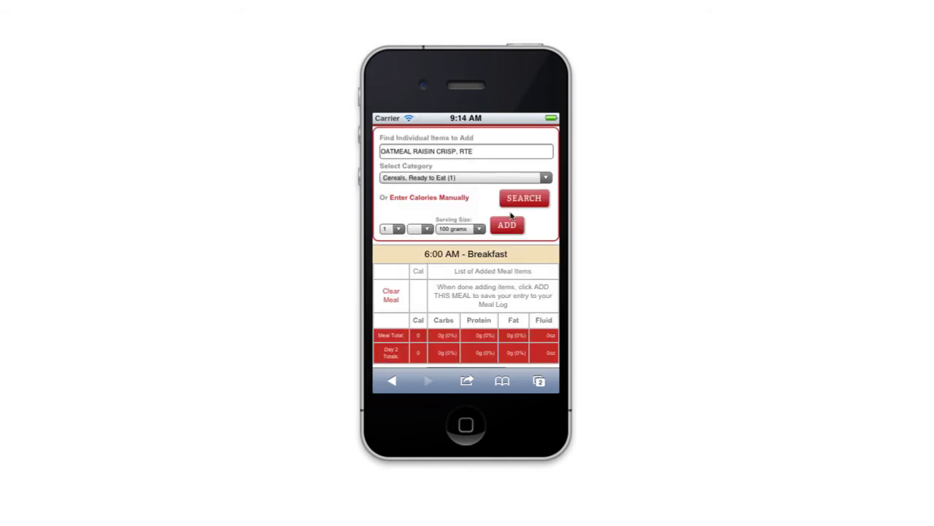
pyautogui.click(508, 226)
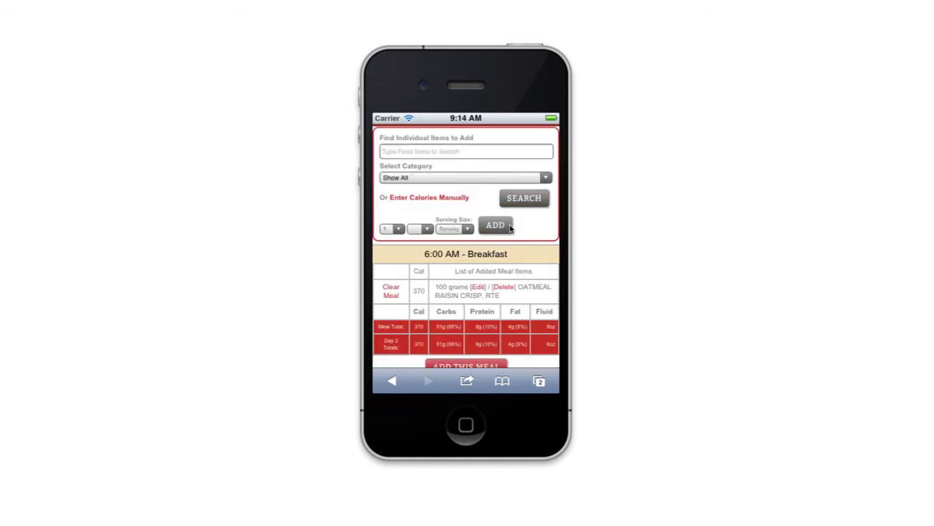
pyautogui.moveTo(522, 292); pyautogui.dragTo(514, 179)
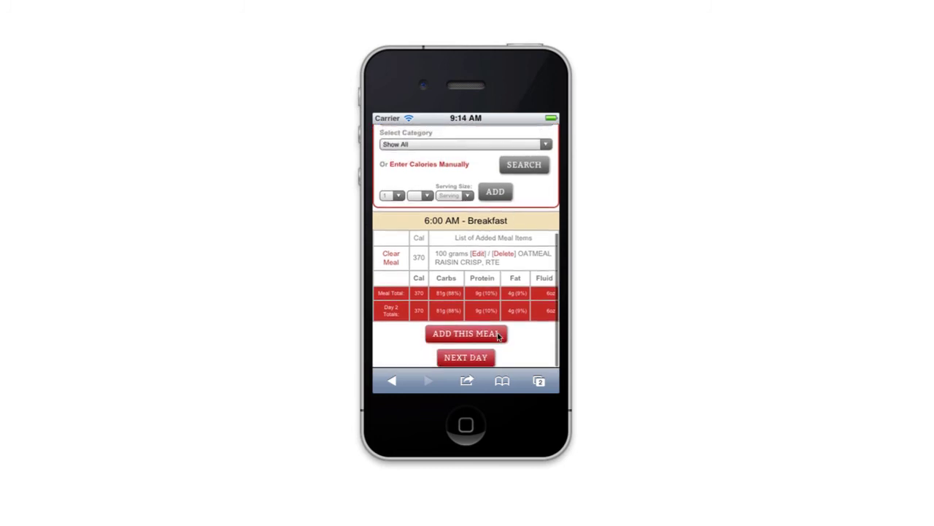
# Save Day 2's breakfast, then date Day 3 as March 3, 2012.
pyautogui.click(497, 335)
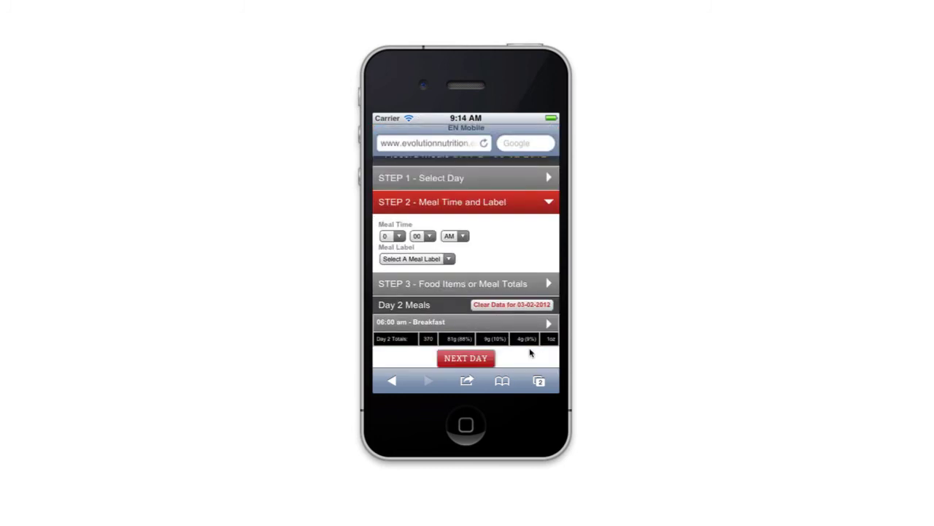
pyautogui.click(478, 358)
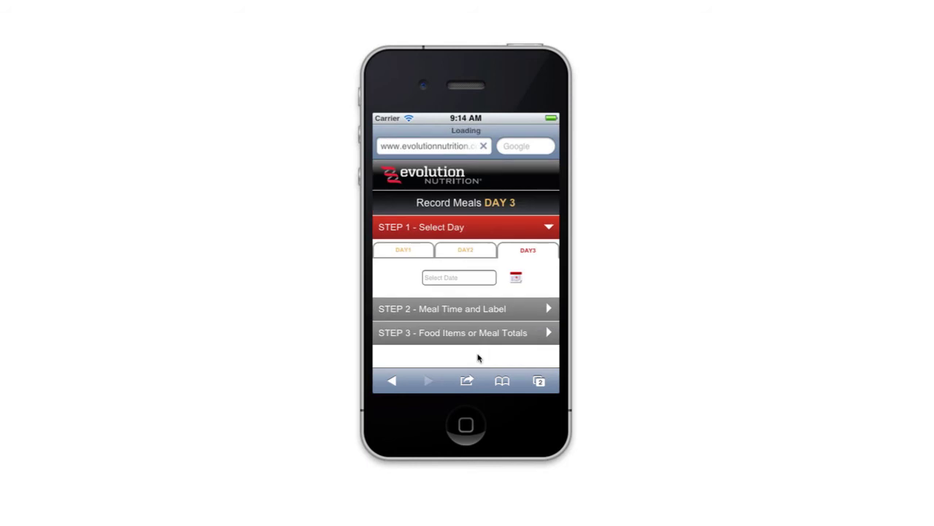
pyautogui.click(472, 279)
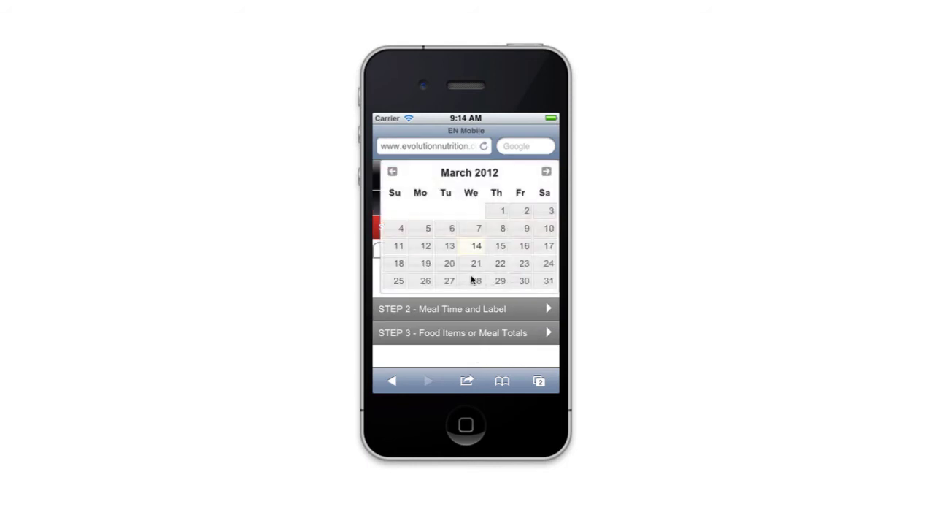
pyautogui.click(551, 213)
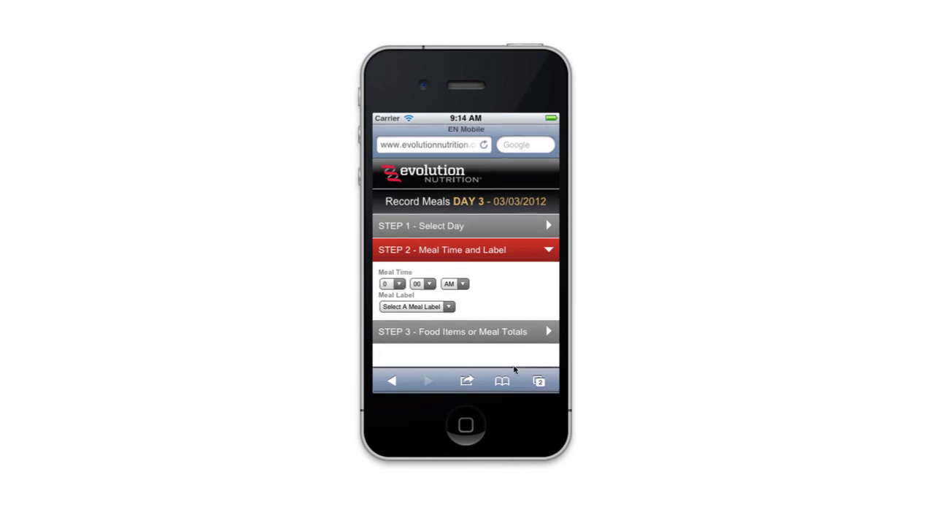
# Set the Day 3 meal to Breakfast at 7:00 AM.
pyautogui.moveTo(463, 371); pyautogui.dragTo(449, 341)
pyautogui.click(460, 343)
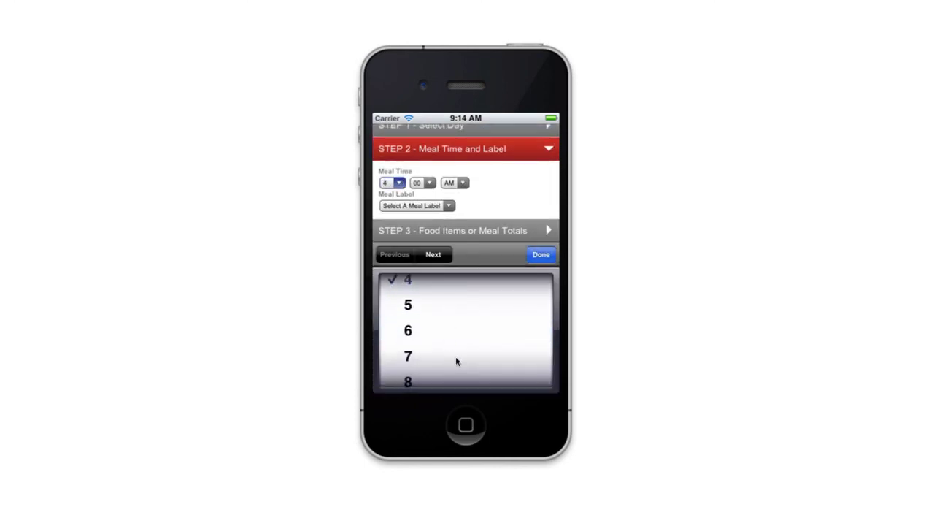
pyautogui.click(456, 358)
pyautogui.click(434, 254)
pyautogui.click(433, 254)
pyautogui.click(433, 254)
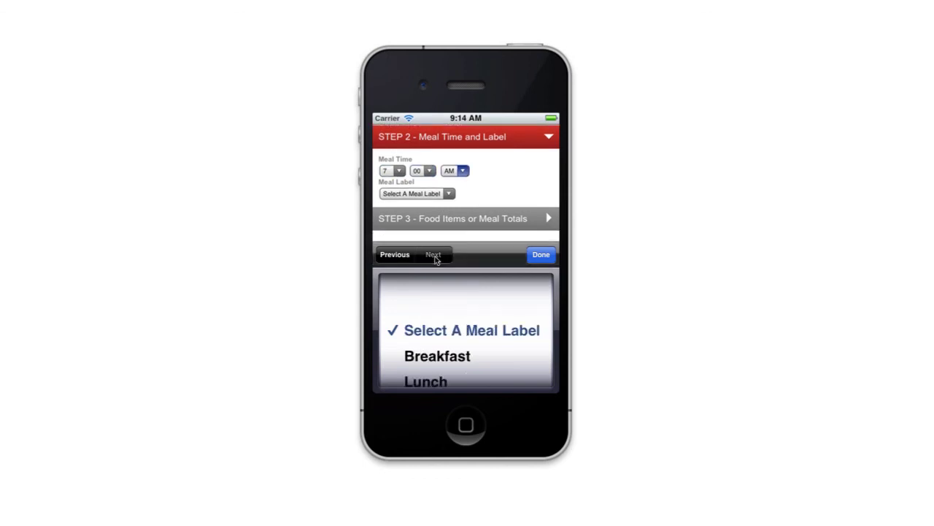
pyautogui.click(482, 357)
# Add 1 large EGG WHITE, CHICKEN, RAW (17 cal) and save Day 3's 7:00 am Breakfast.
pyautogui.click(541, 254)
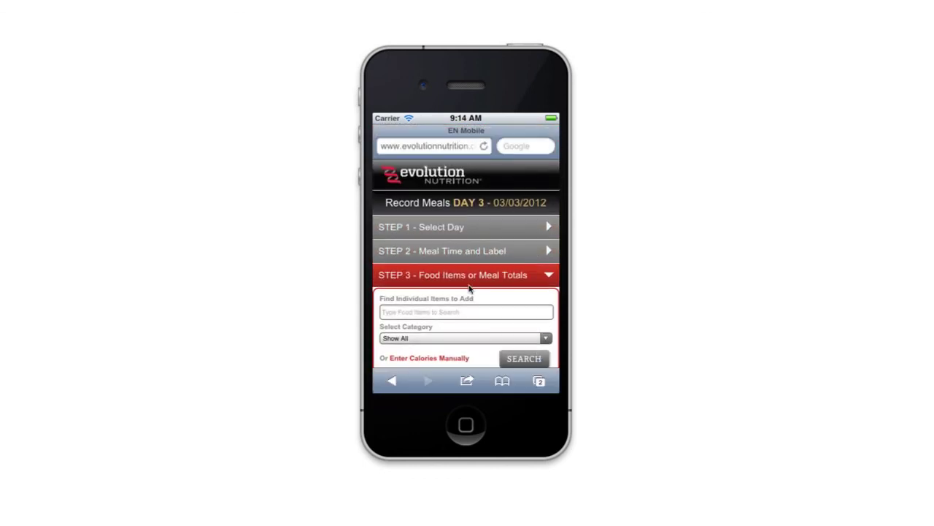
pyautogui.click(452, 312)
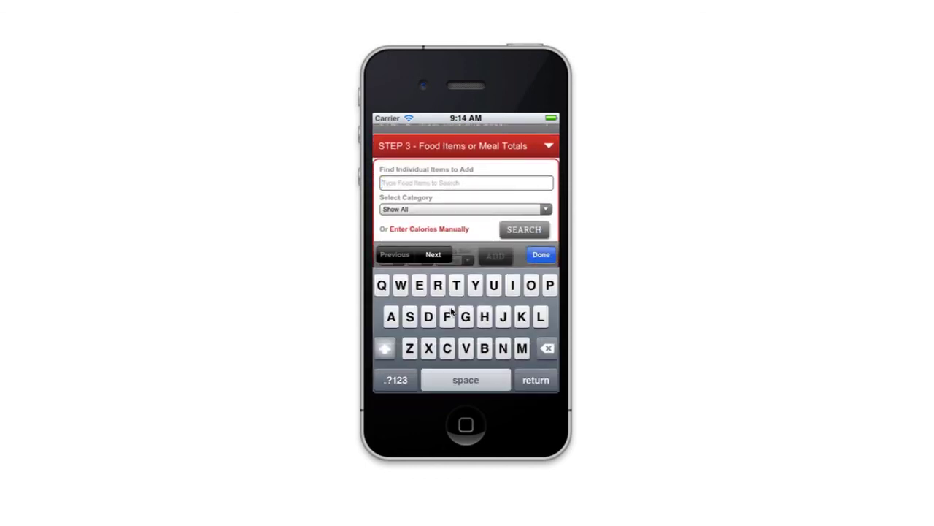
pyautogui.write('egg')
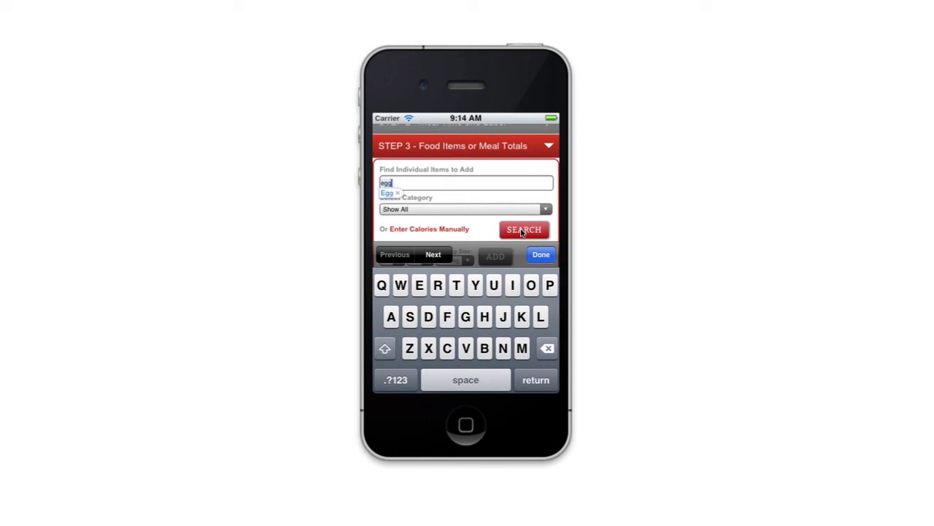
pyautogui.click(523, 230)
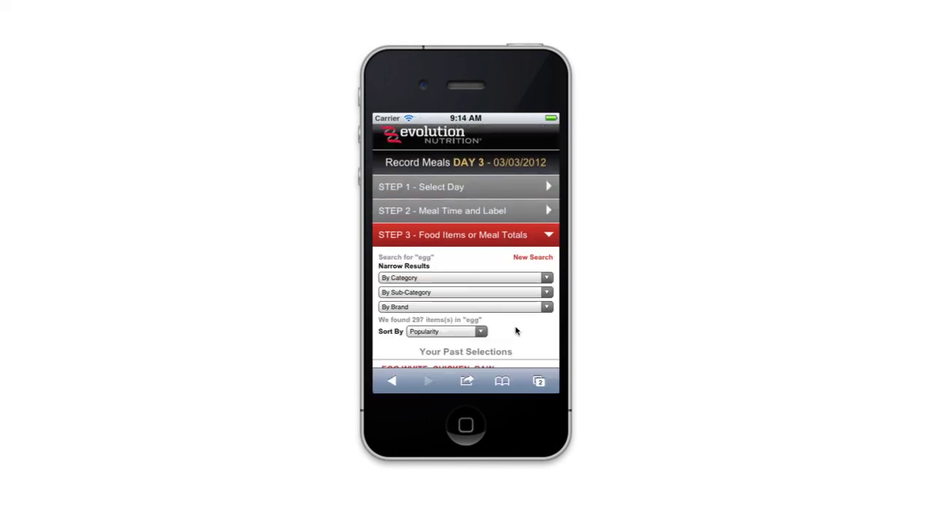
pyautogui.moveTo(523, 333); pyautogui.dragTo(519, 261)
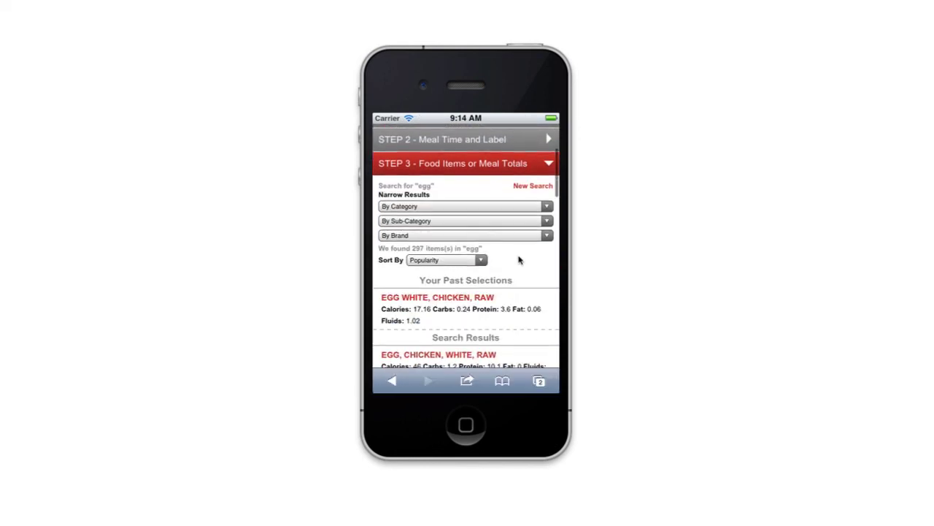
pyautogui.click(454, 301)
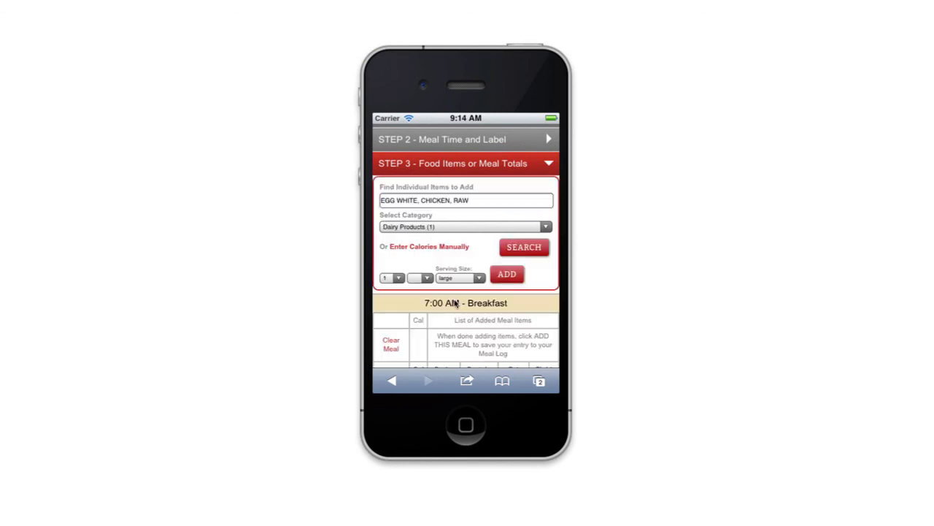
pyautogui.click(514, 279)
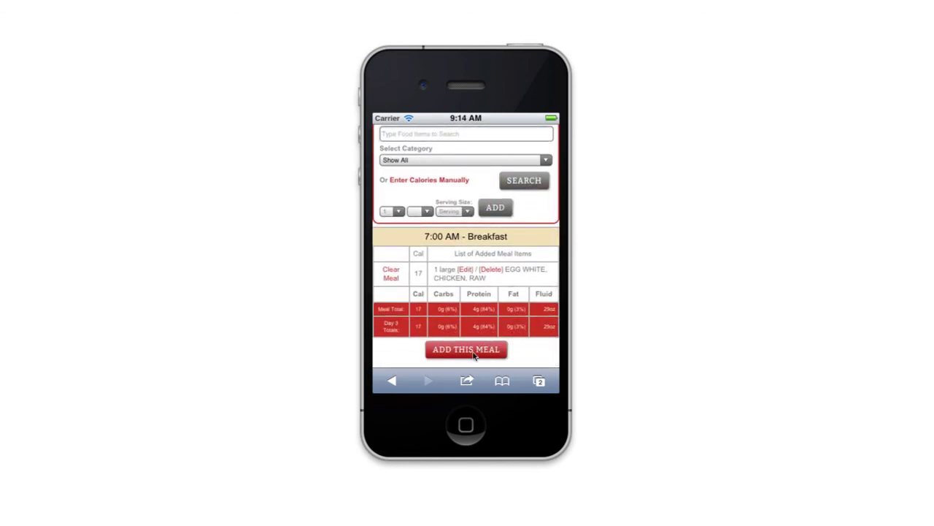
pyautogui.click(475, 353)
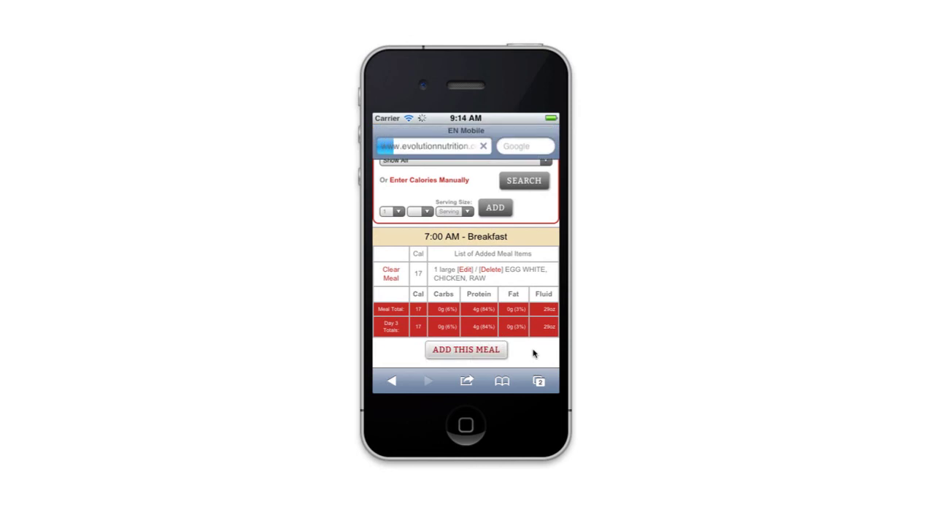
# Expand Day 3's 07:00 am Breakfast to show the egg white entry, then submit the meals and confirm.
pyautogui.scroll(-1, 534, 357)
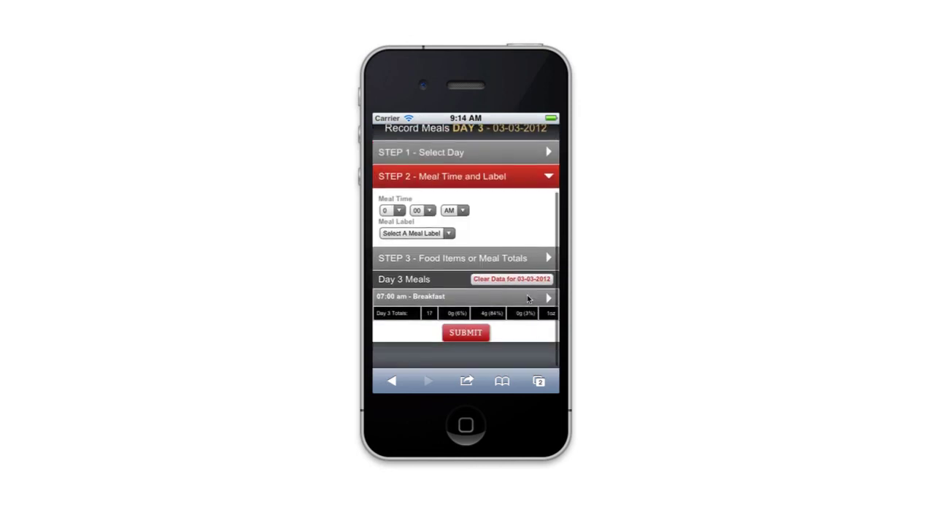
pyautogui.click(527, 294)
pyautogui.scroll(-1, 519, 319)
pyautogui.scroll(-2, 519, 319)
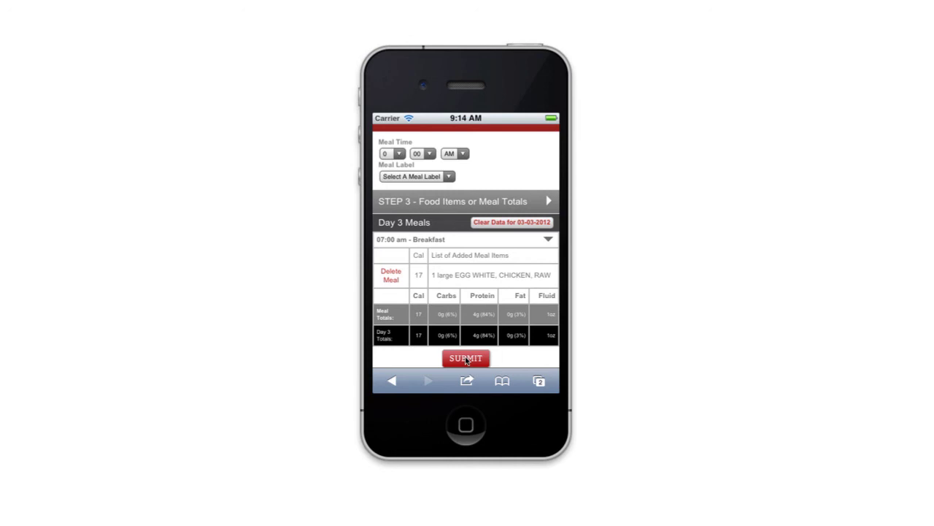
pyautogui.click(467, 359)
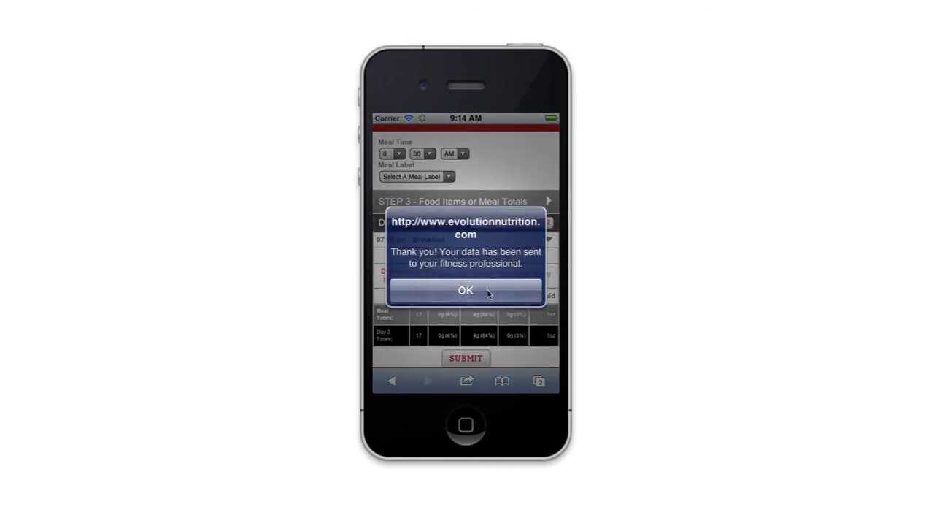
pyautogui.click(488, 293)
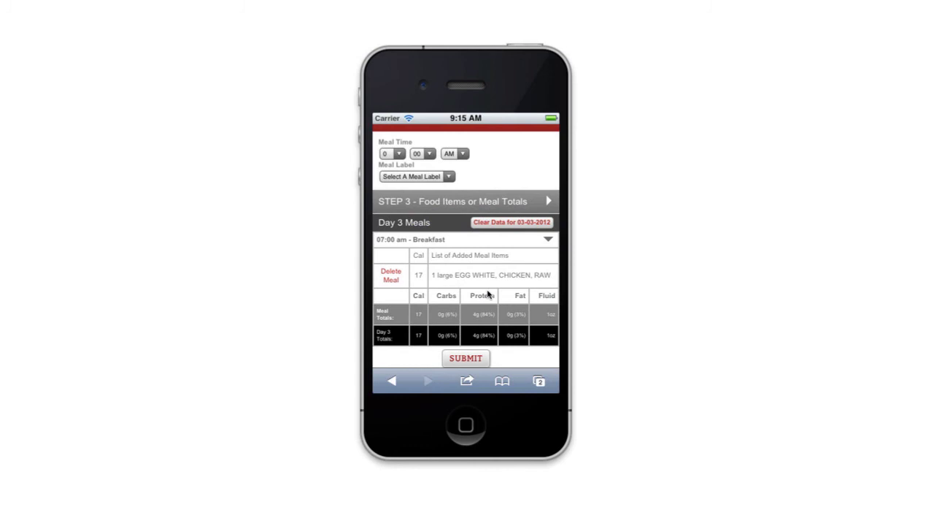